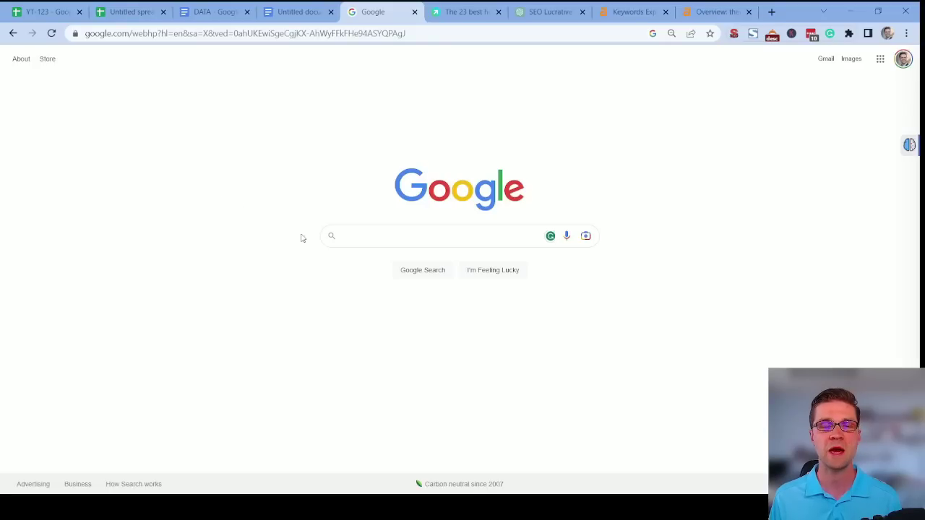
Step: Search Google for 'the best hotels in london' and scroll down to the organic results
click(409, 236)
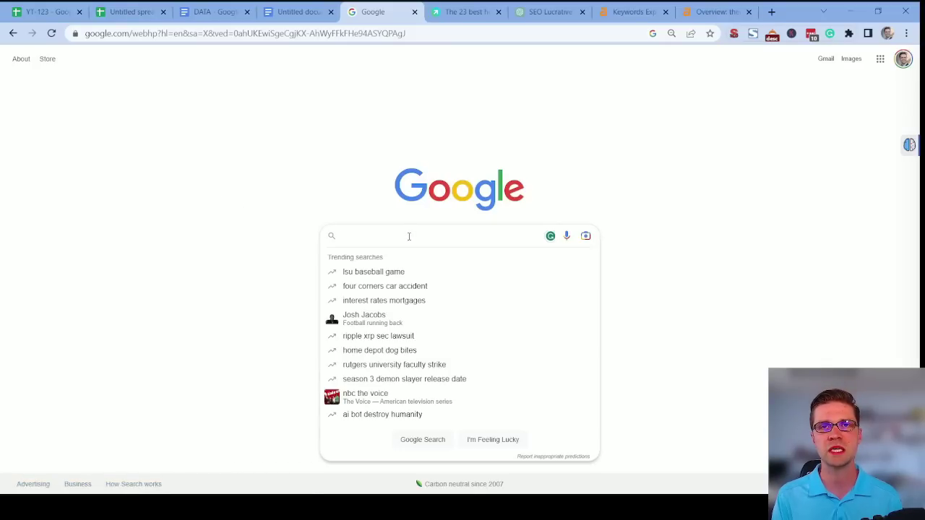
text(the)
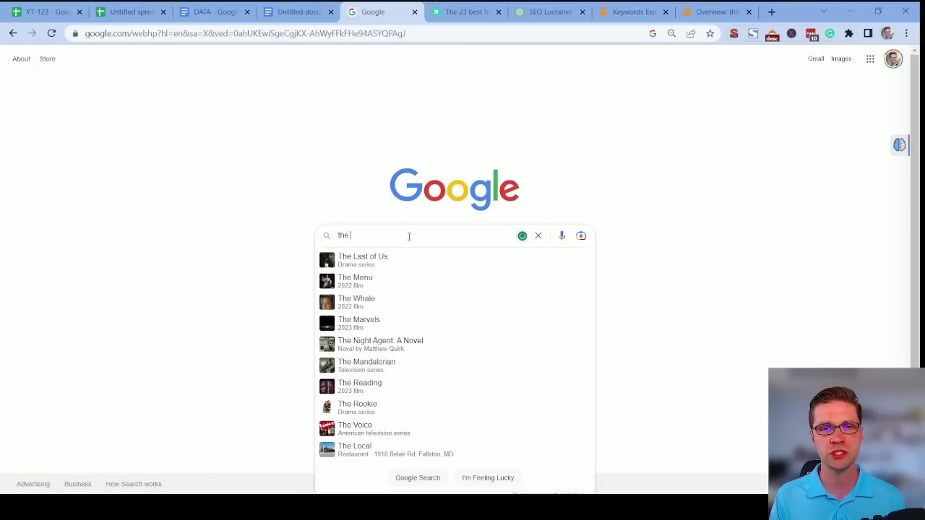
text( best)
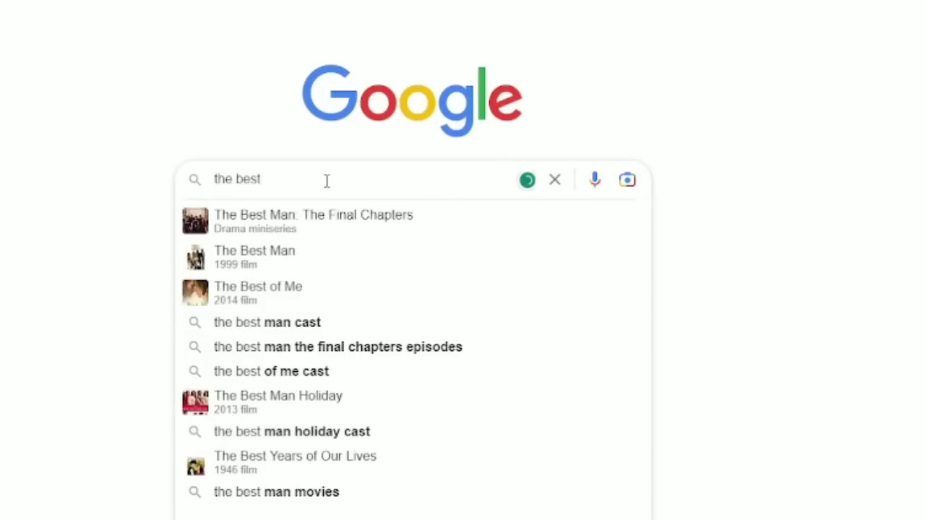
text( hotels i)
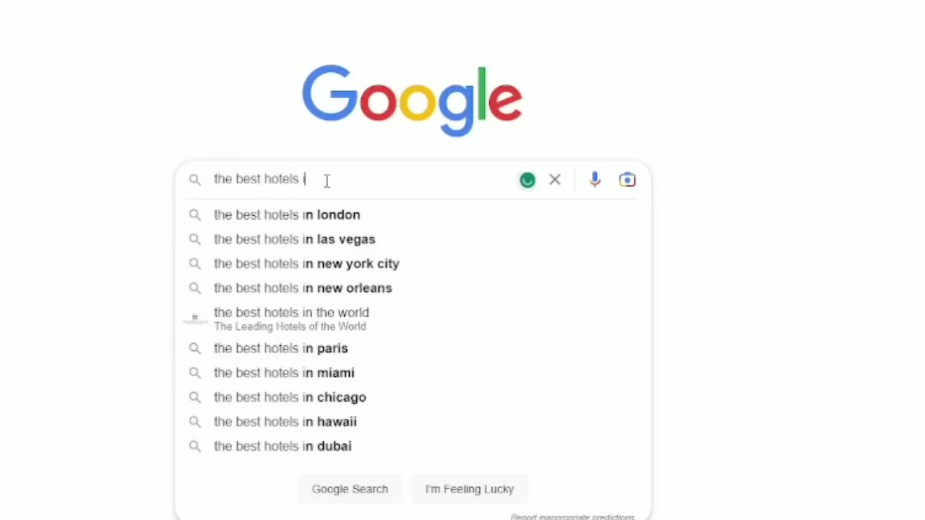
text(n london)
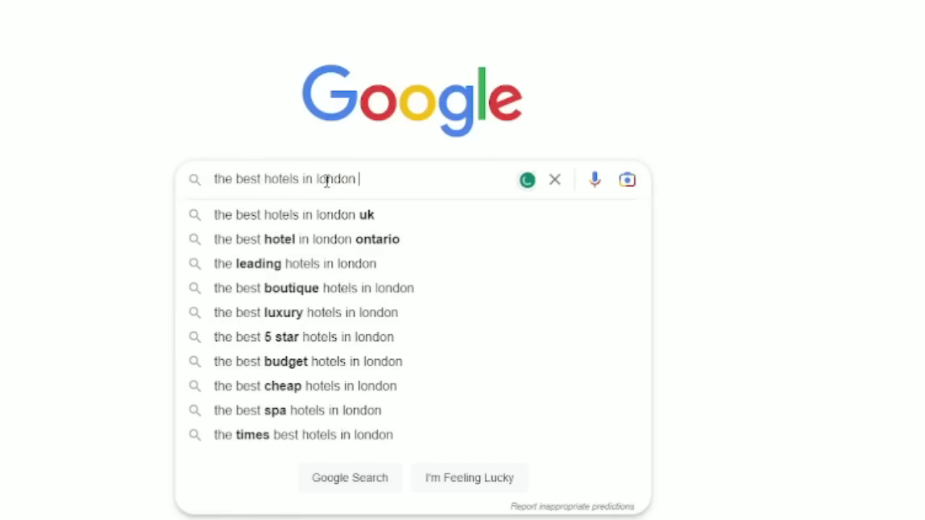
key(Return)
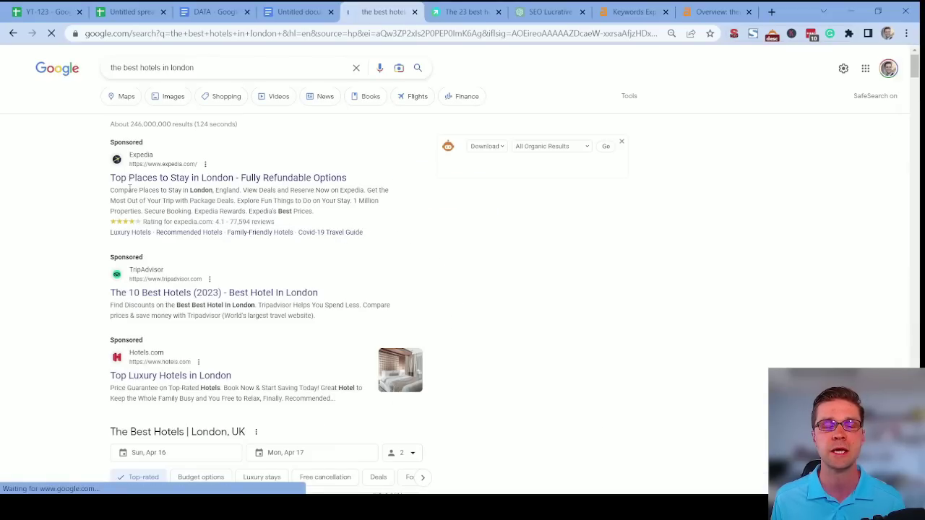
scroll(58, 221, down, 3)
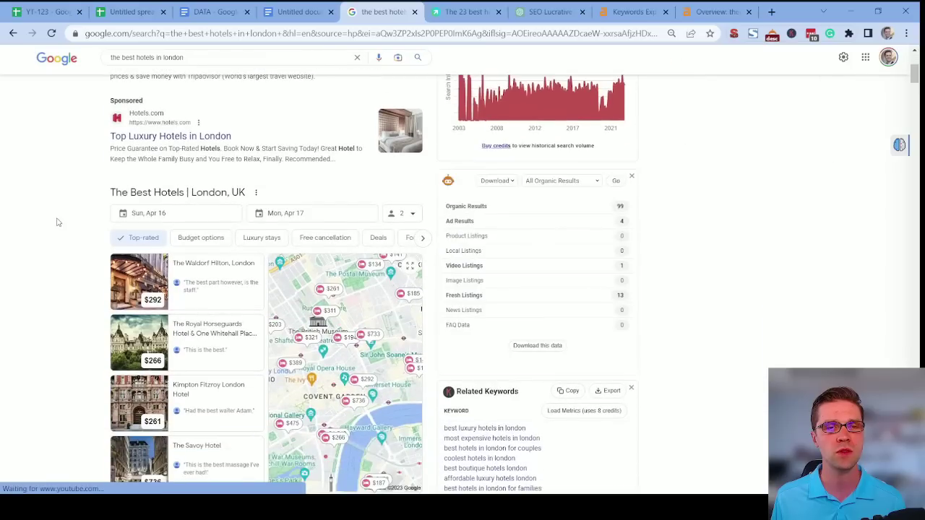
scroll(58, 222, down, 5)
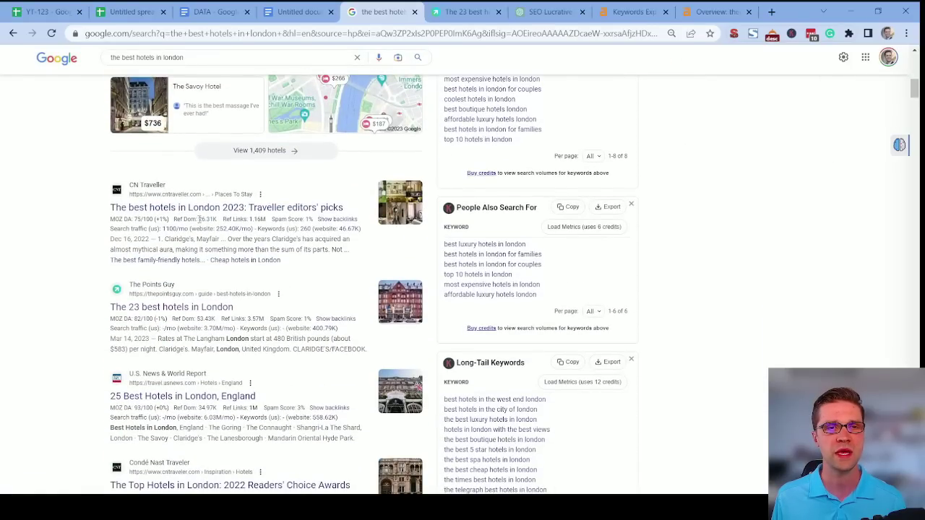
Step: Open The Points Guy's best-hotels-in-London article and skim through its hotel write-ups
click(174, 309)
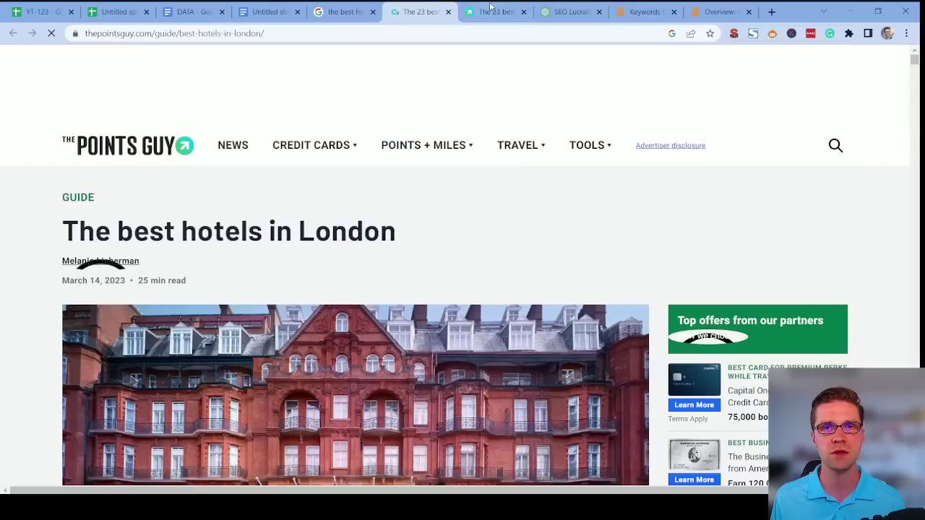
scroll(253, 267, down, 3)
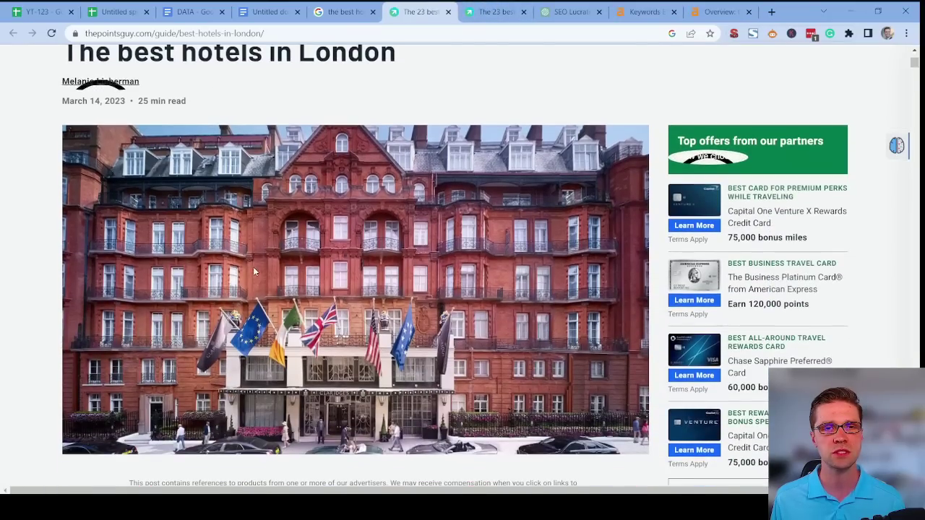
scroll(266, 299, down, 10)
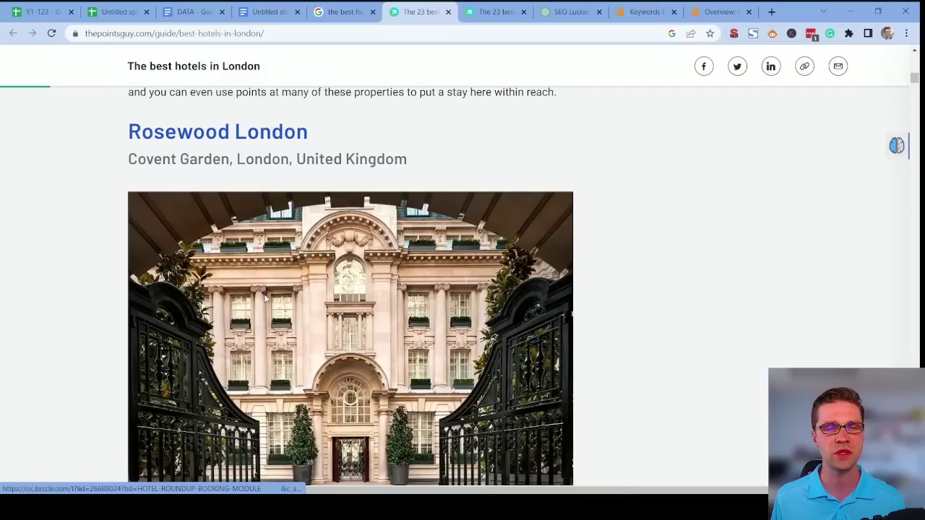
scroll(265, 299, down, 10)
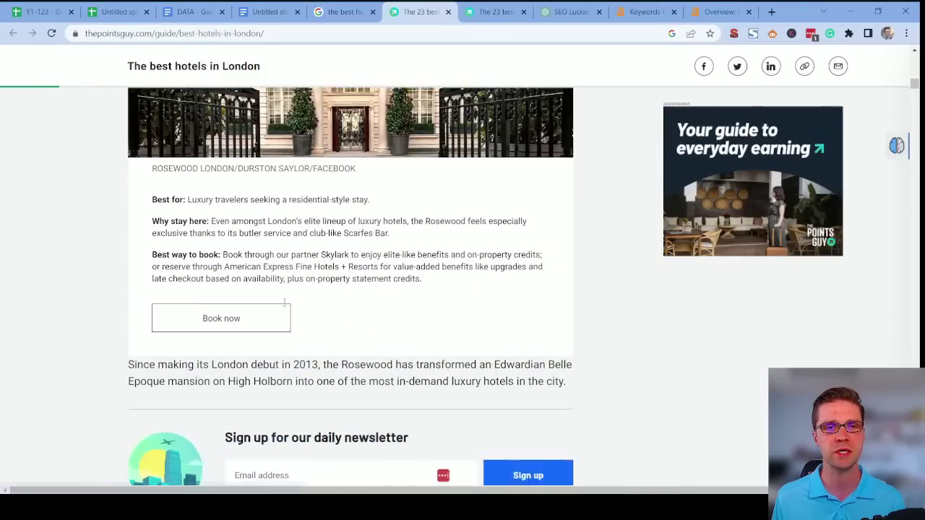
scroll(285, 307, down, 15)
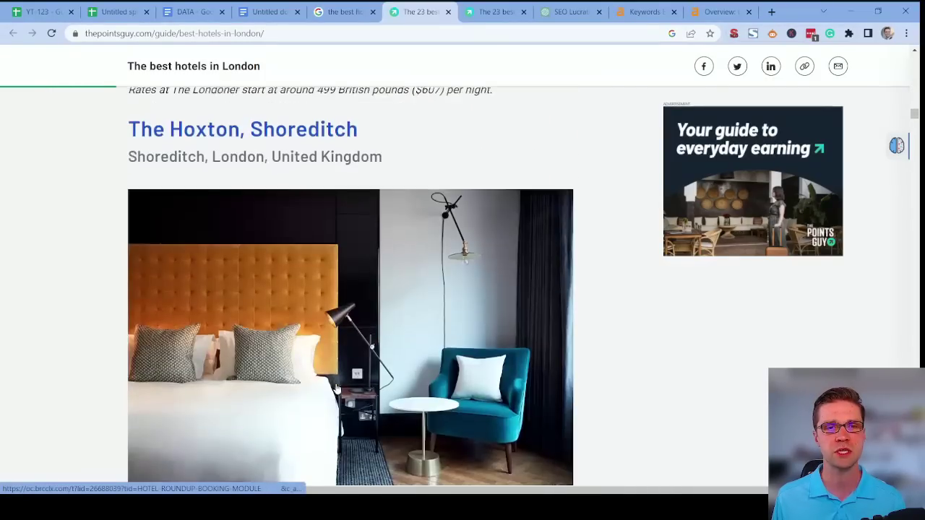
scroll(336, 383, down, 10)
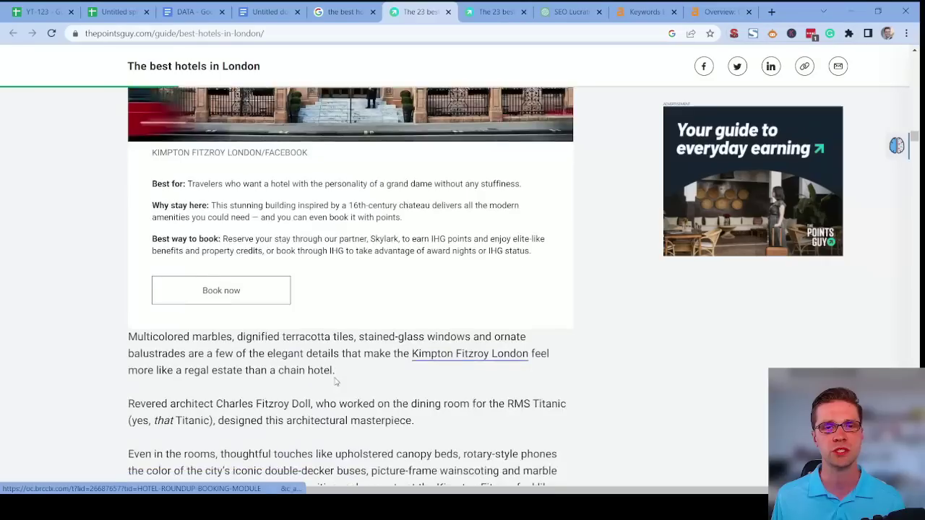
scroll(335, 382, up, 10)
click(646, 12)
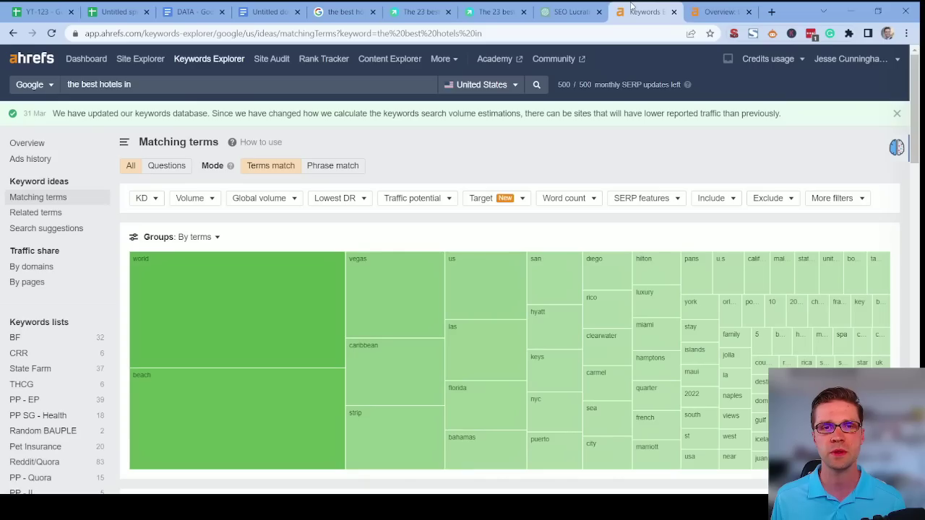
click(712, 7)
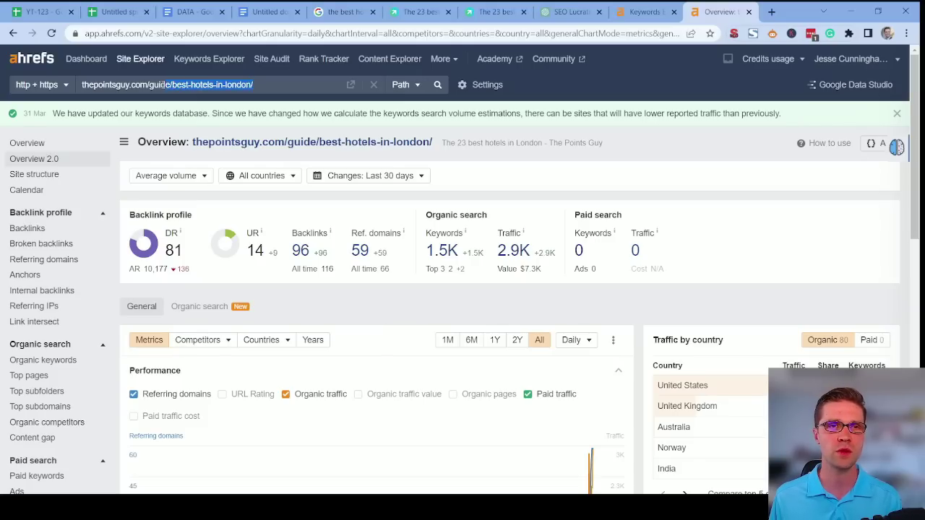
key(BackSpace)
key(Return)
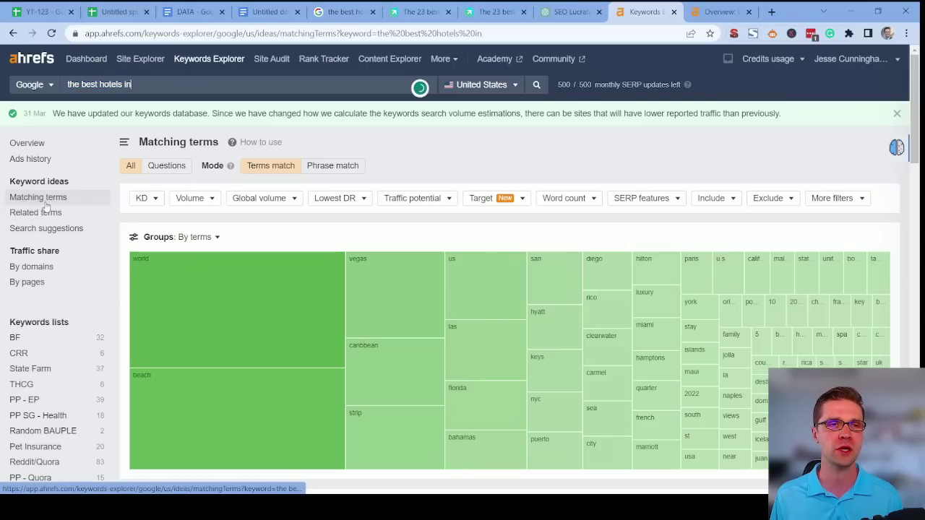
scroll(393, 140, down, 6)
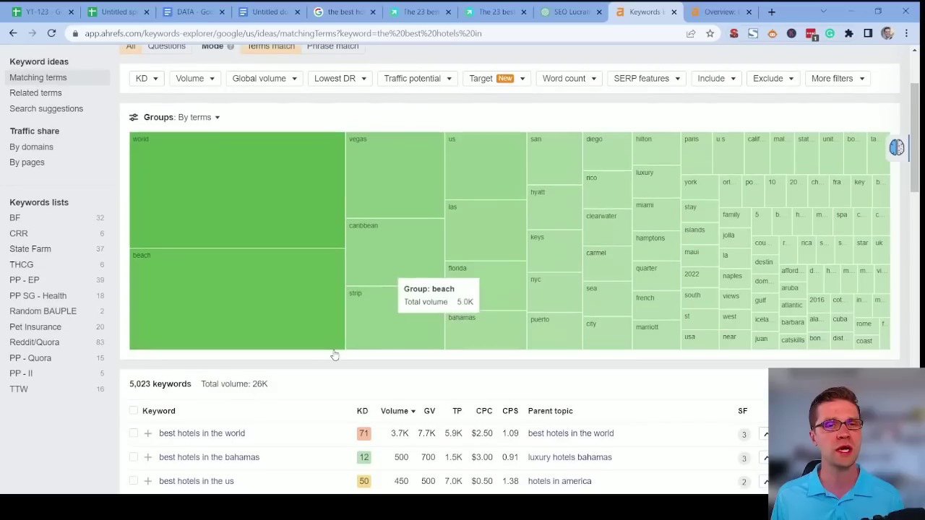
scroll(306, 373, down, 1)
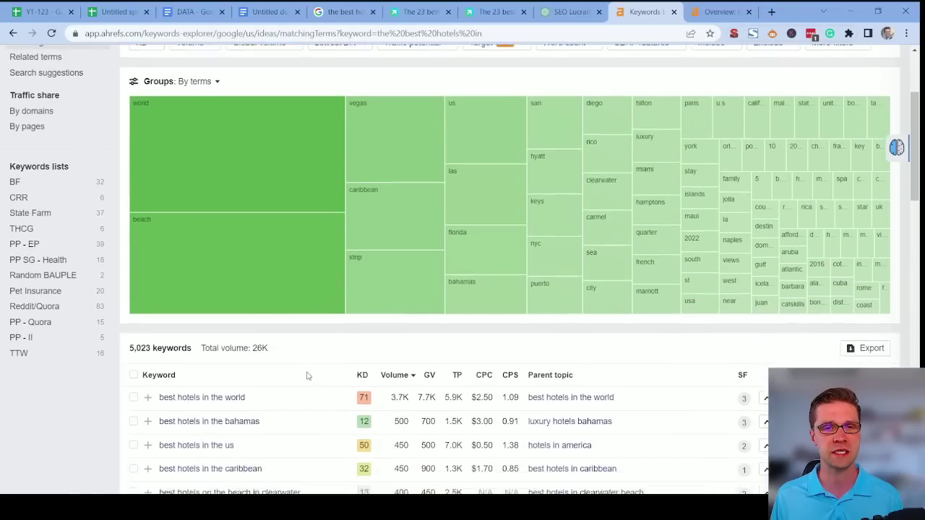
scroll(365, 354, up, 3)
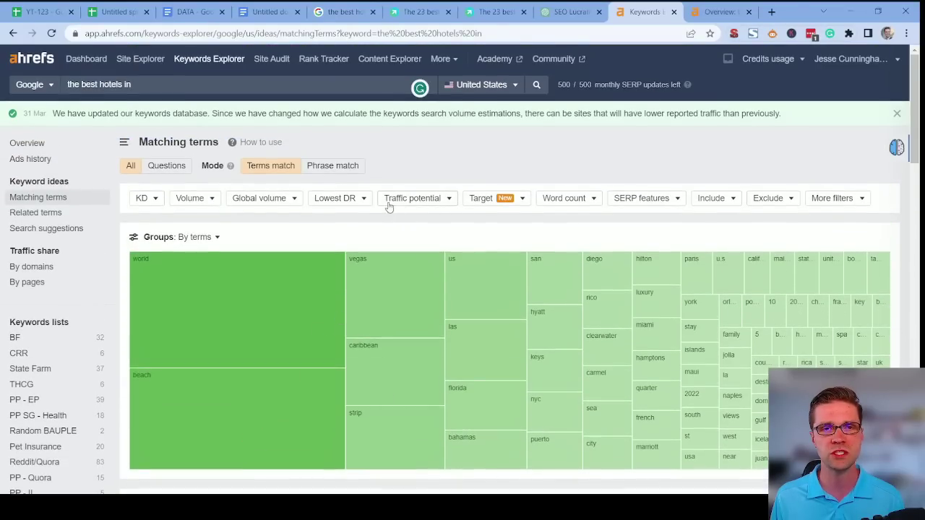
Step: Filter keyword ideas to Lowest DR up to 25 and review the 34 resulting keywords
click(352, 202)
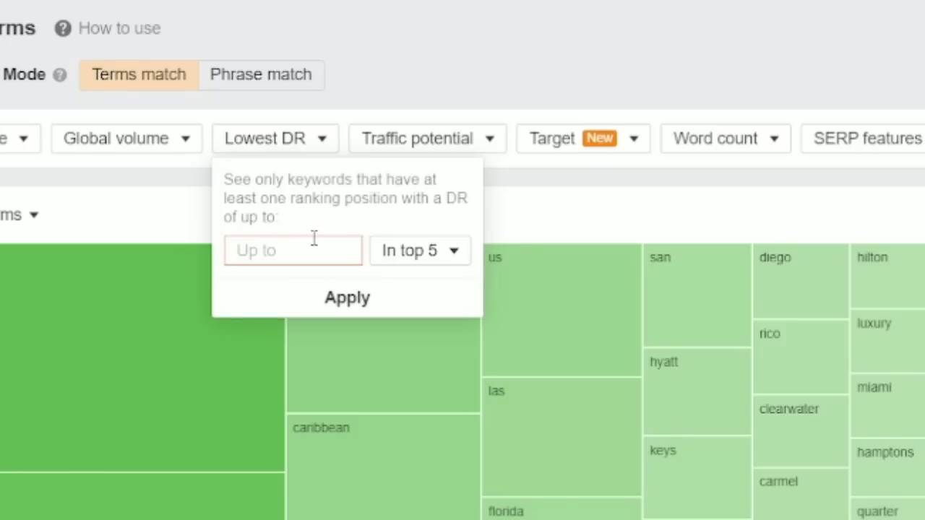
text(25)
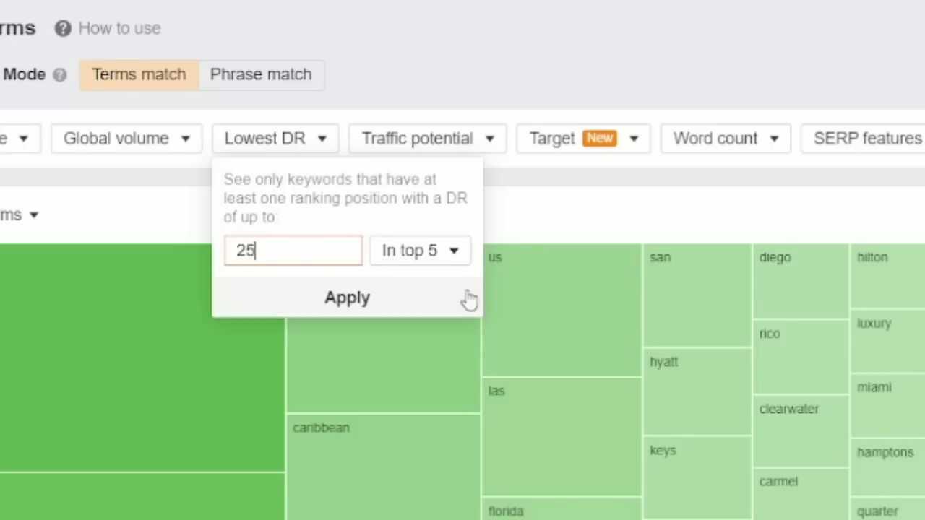
click(413, 310)
click(167, 253)
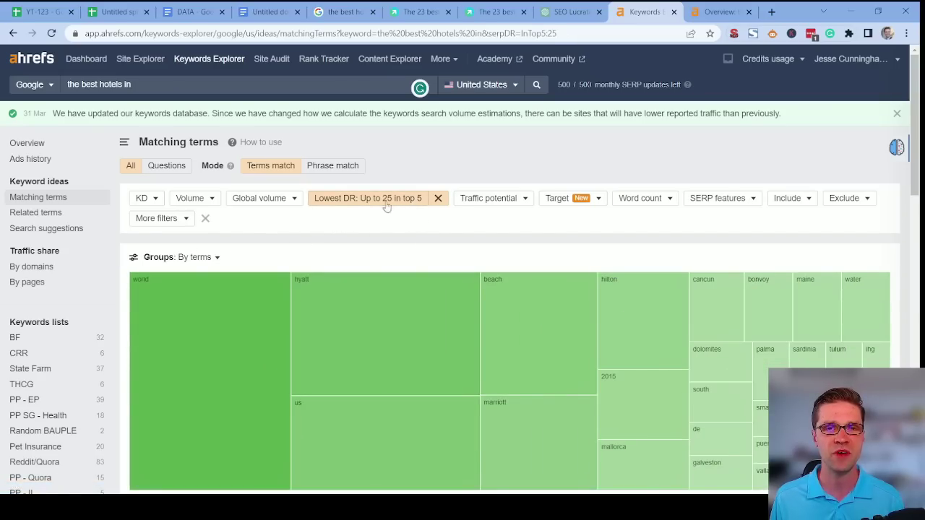
scroll(332, 241, down, 3)
scroll(313, 289, up, 3)
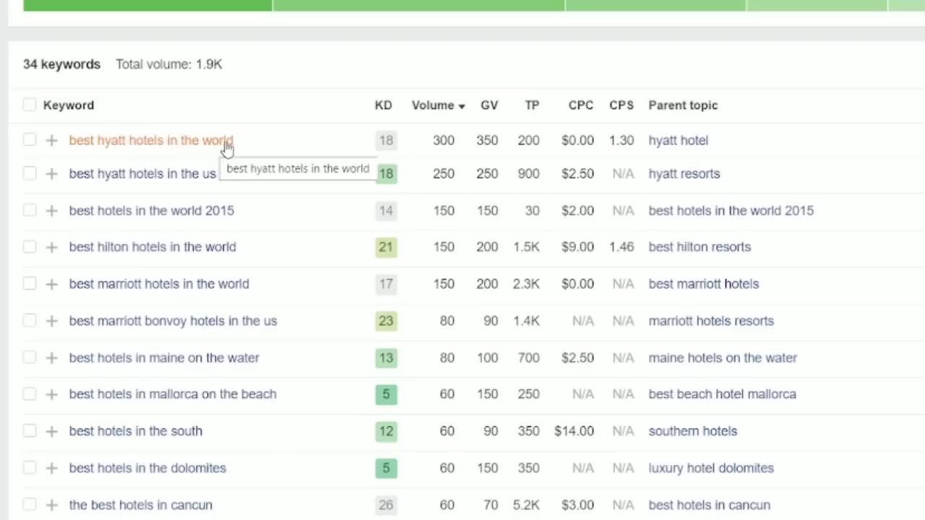
scroll(315, 220, down, 3)
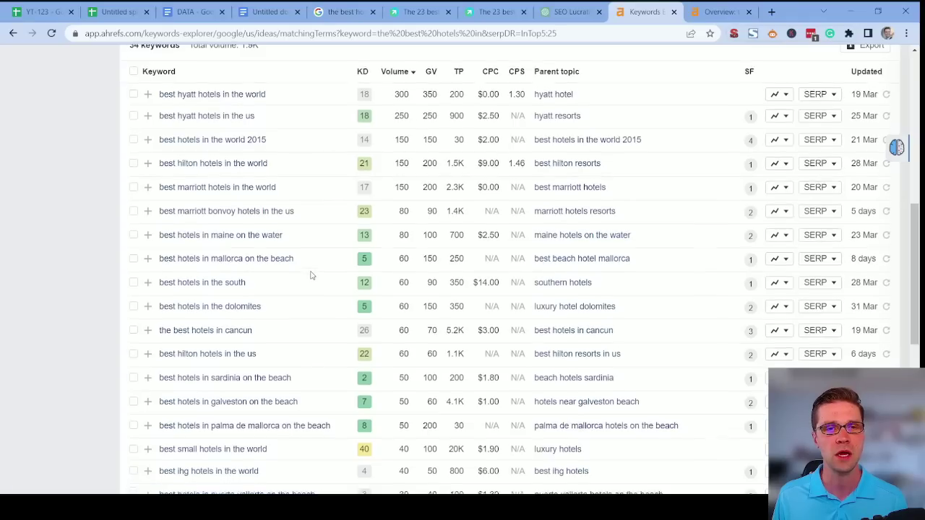
scroll(289, 318, down, 2)
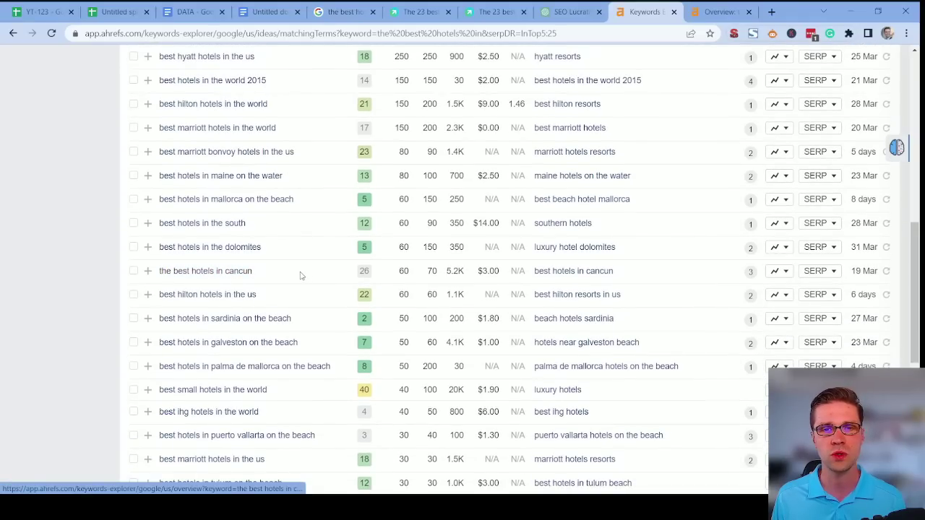
scroll(416, 305, up, 1)
scroll(416, 305, up, 3)
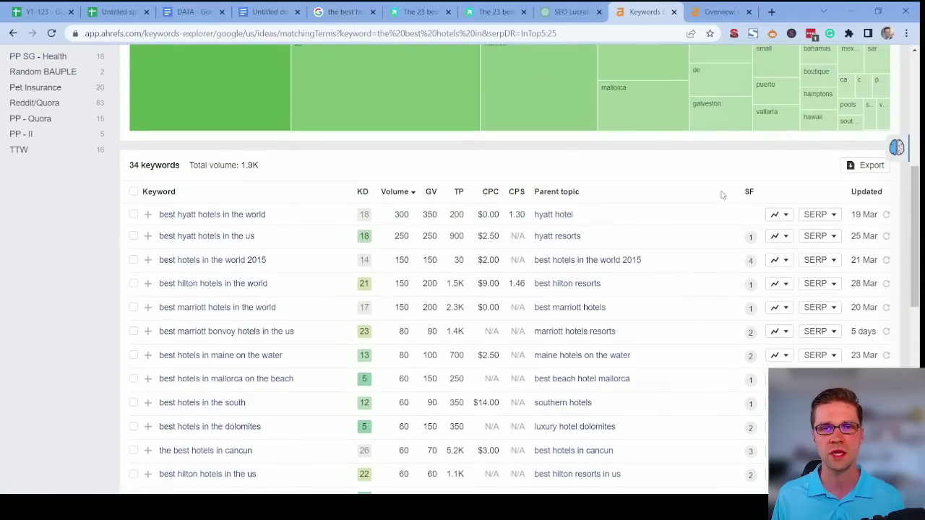
Step: Open the SERP overview for the keyword 'best hyatt hotels in the world'
click(815, 214)
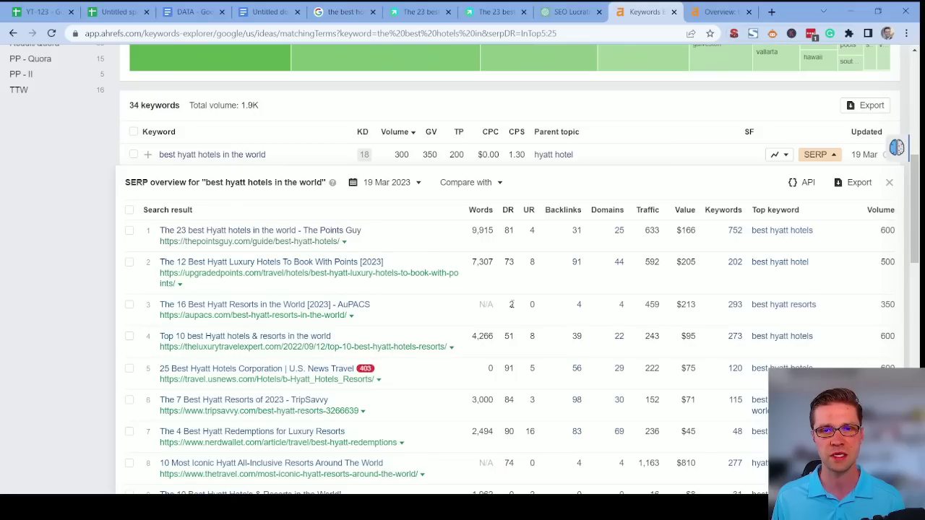
Step: Open AuPACS's 16 Best Hyatt Resorts article, check its aupacs.com domain, and return to Ahrefs
click(316, 305)
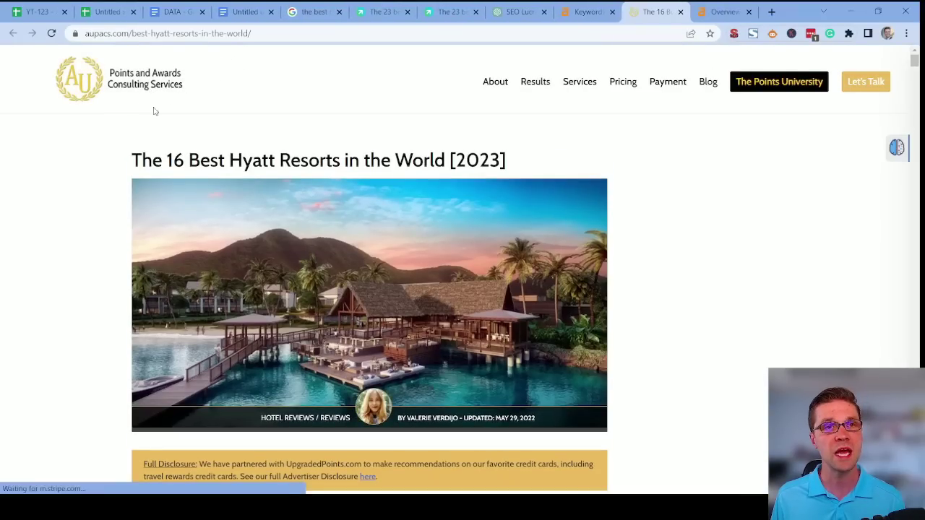
drag(156, 34, 86, 35)
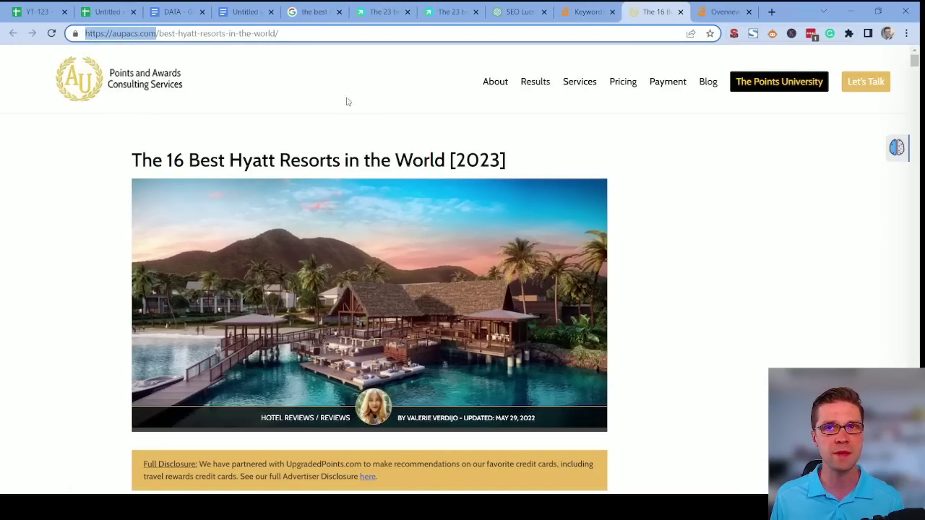
click(98, 183)
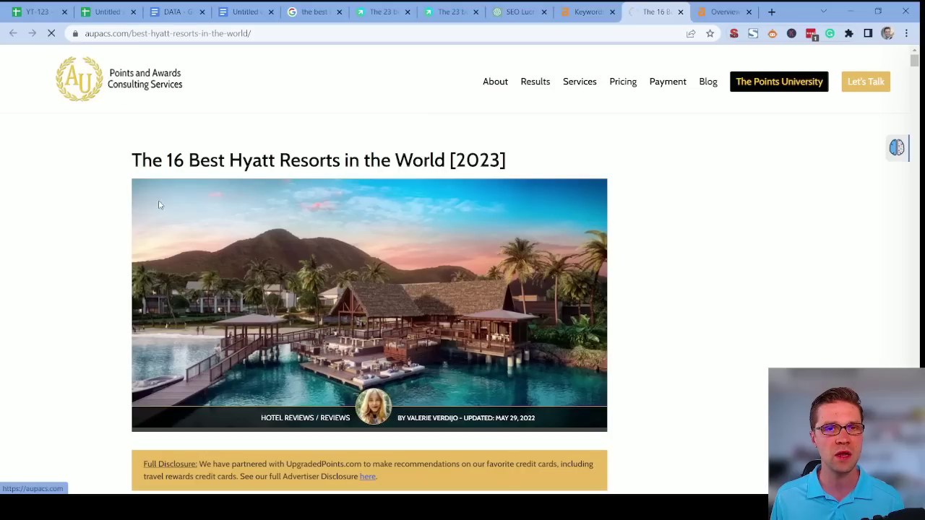
click(586, 12)
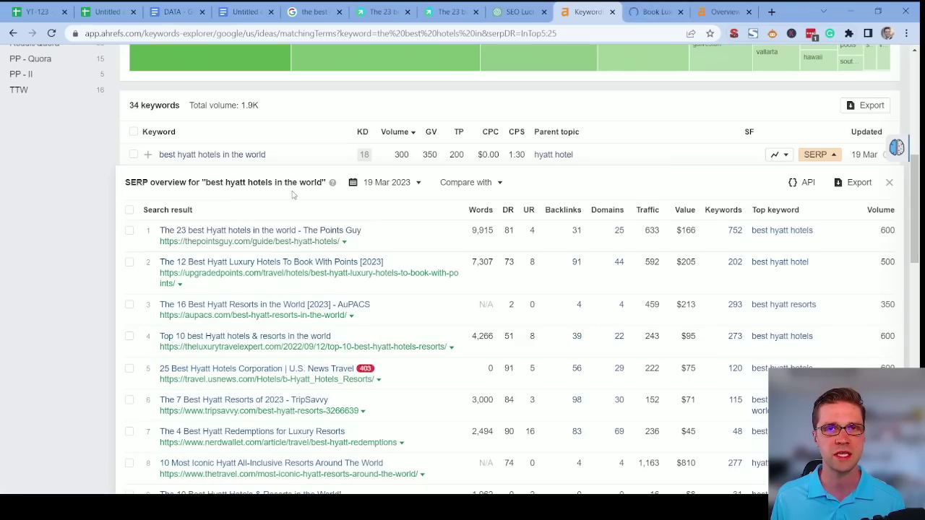
Step: Copy the aupacs.com domain and review its Top pages report (220 pages, 8.4K traffic)
click(669, 11)
drag(133, 35, 57, 39)
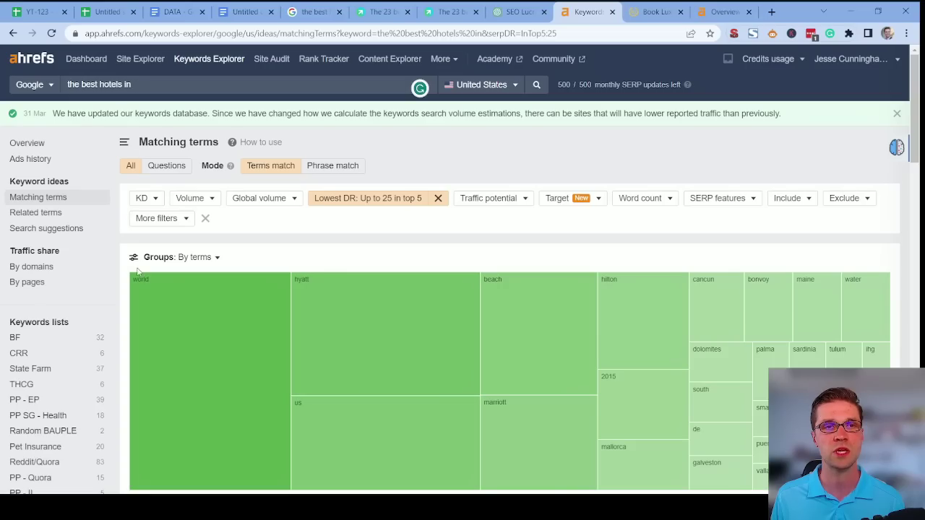
scroll(138, 272, down, 5)
scroll(137, 272, up, 5)
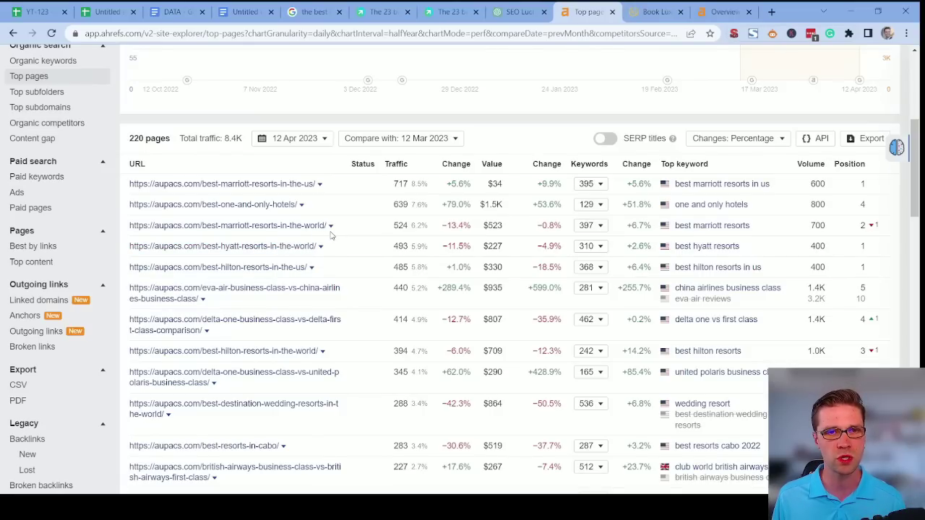
scroll(331, 236, down, 1)
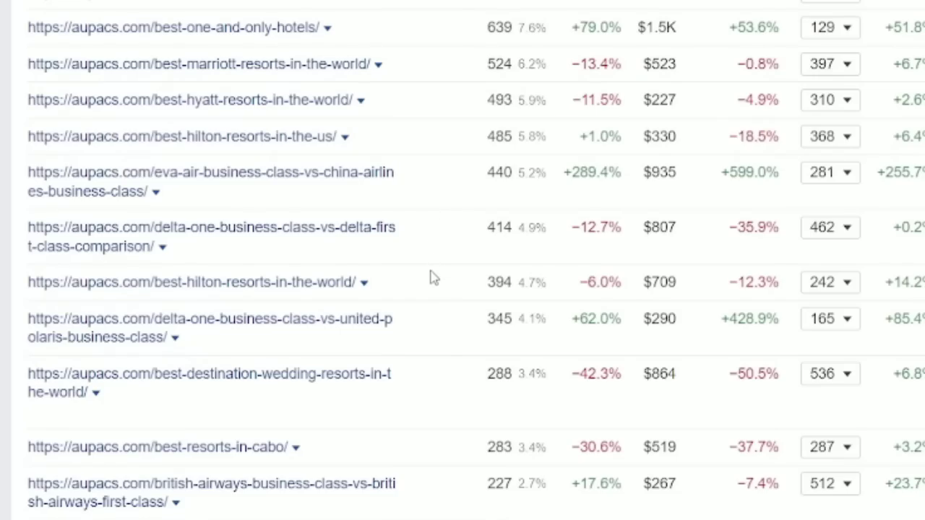
scroll(433, 278, up, 2)
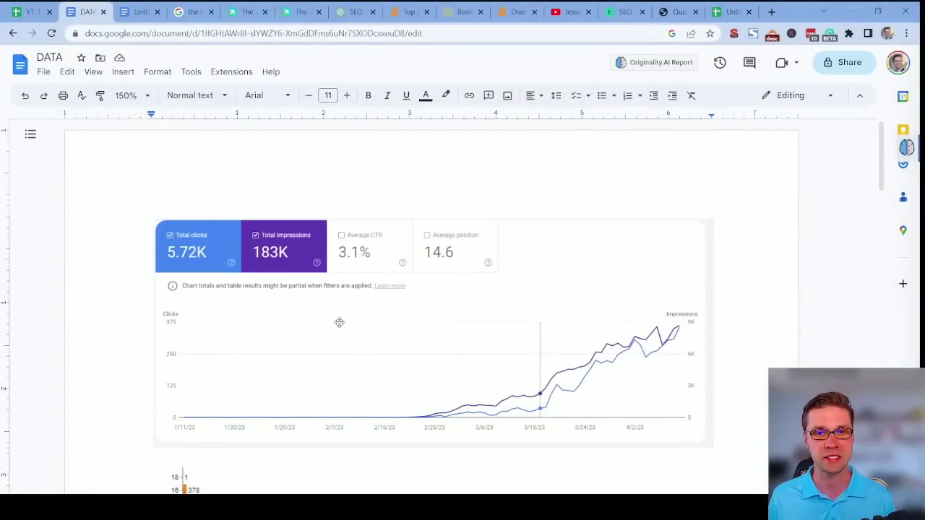
Step: Scroll to the DATA doc's clicks-and-impressions bar chart, then switch to the YT-123 Pages sheet
scroll(365, 339, down, 5)
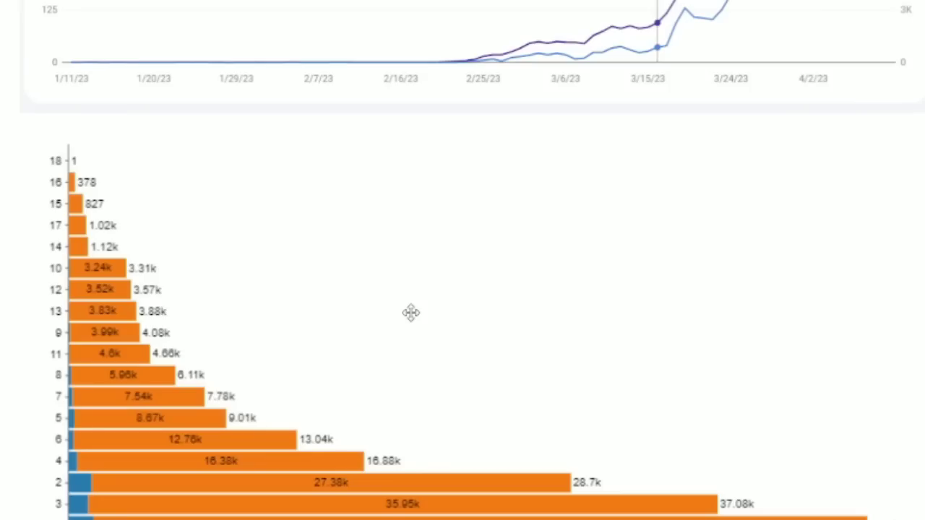
scroll(410, 312, down, 2)
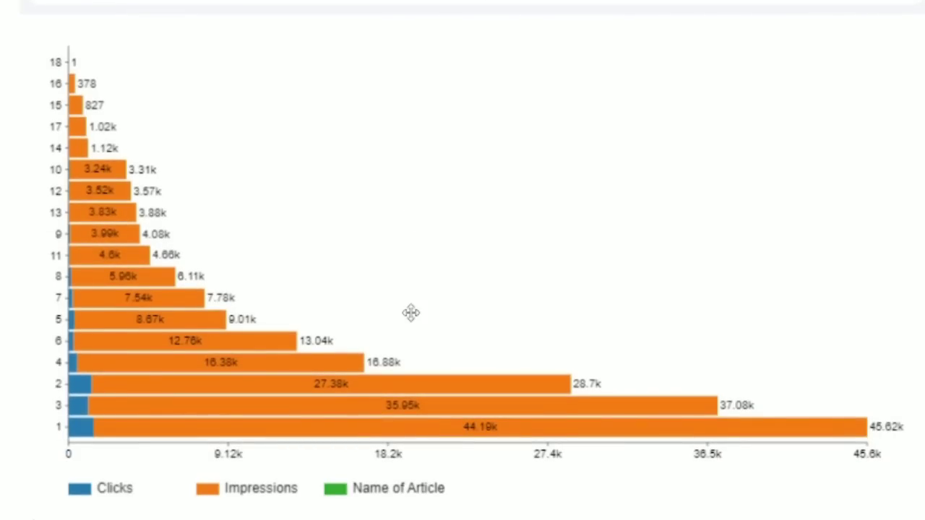
scroll(411, 254, up, 6)
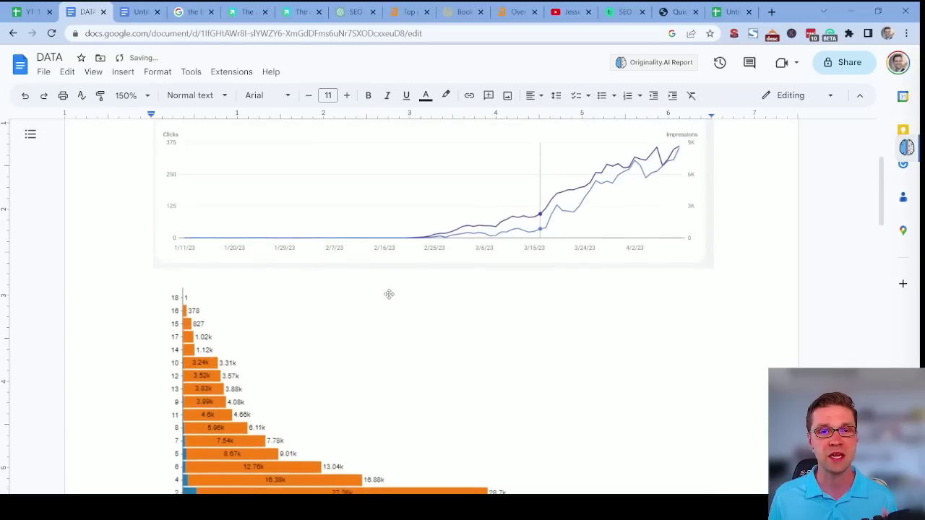
scroll(410, 253, down, 2)
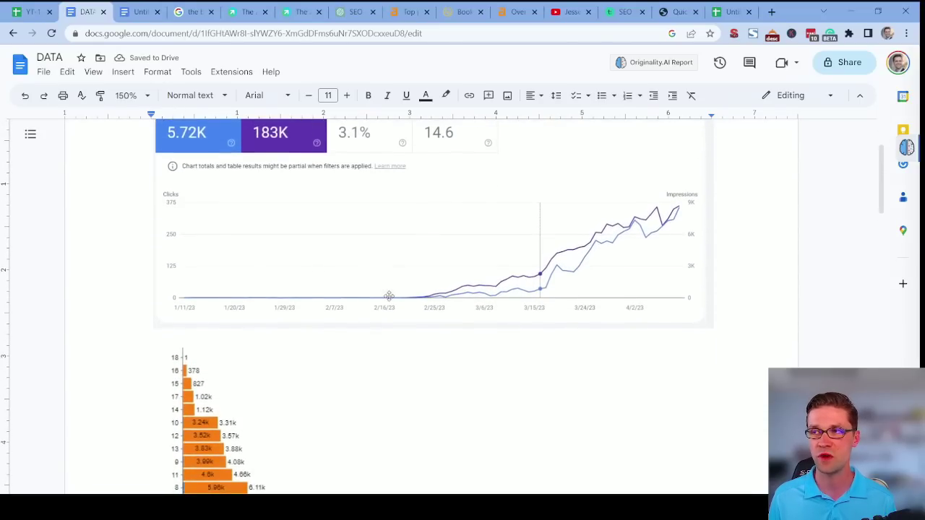
scroll(389, 296, down, 4)
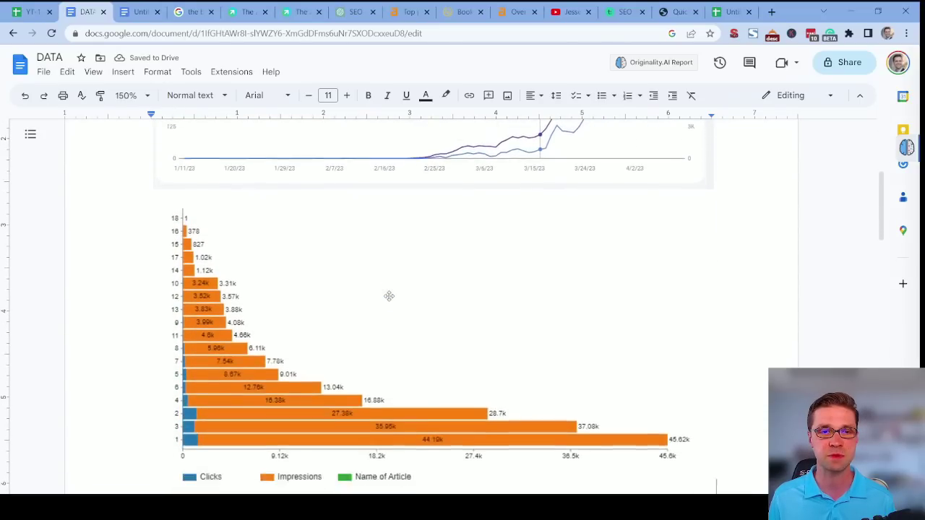
scroll(311, 380, down, 1)
scroll(328, 366, up, 1)
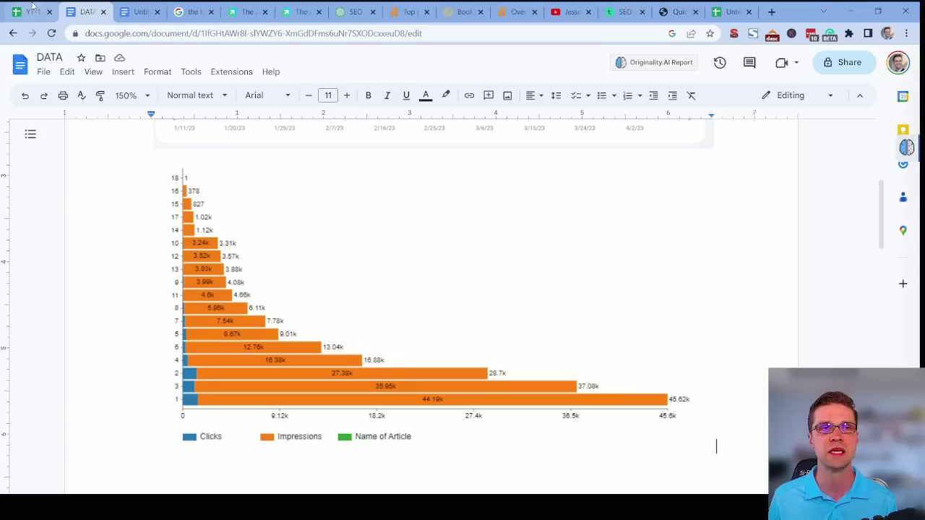
key(ctrl+1)
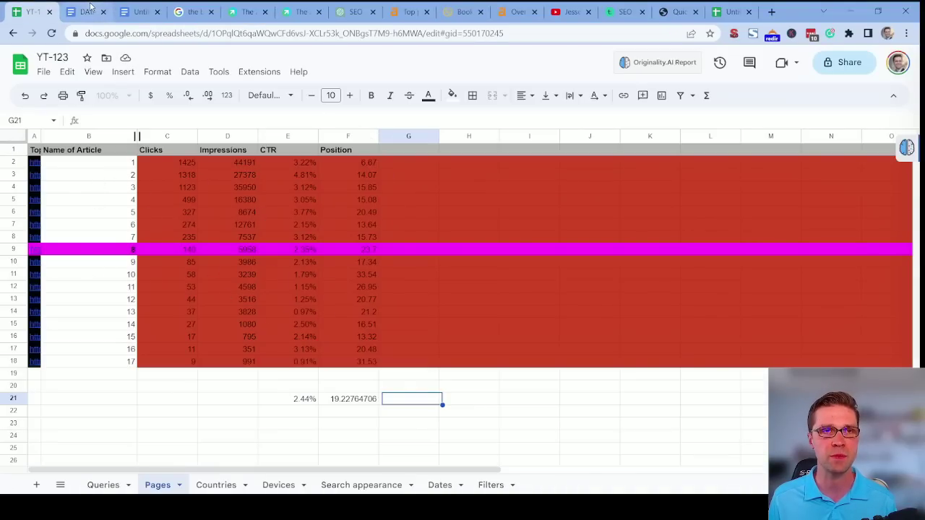
Step: Compare YT-123 Pages clicks and impressions with the DATA bar chart, finishing on the chart
click(86, 12)
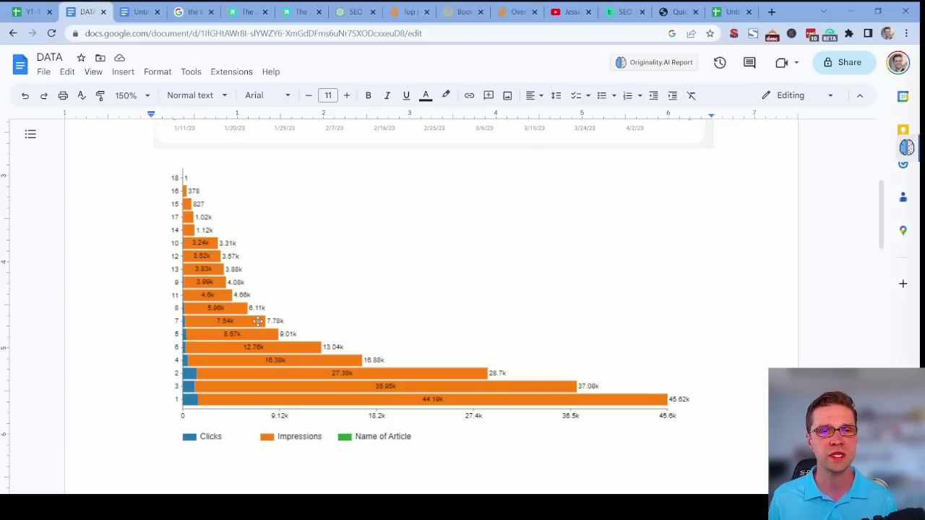
click(14, 7)
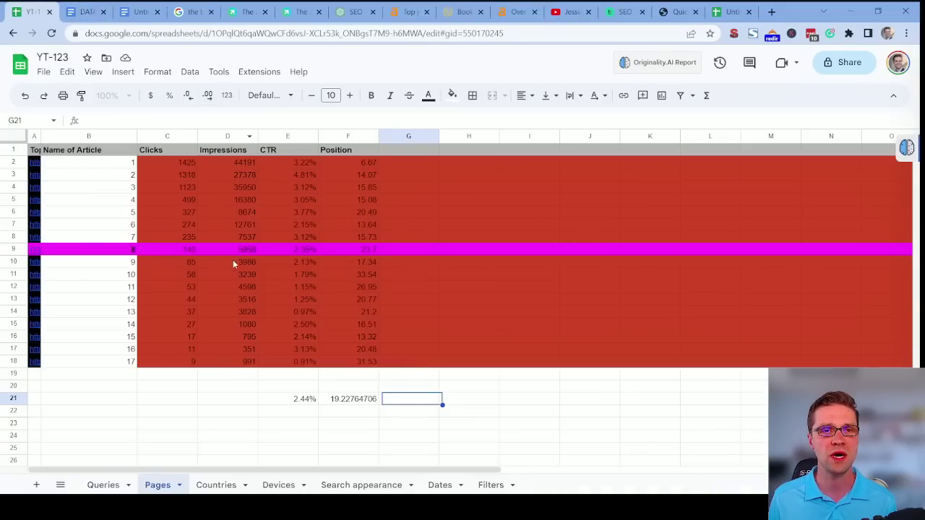
click(87, 11)
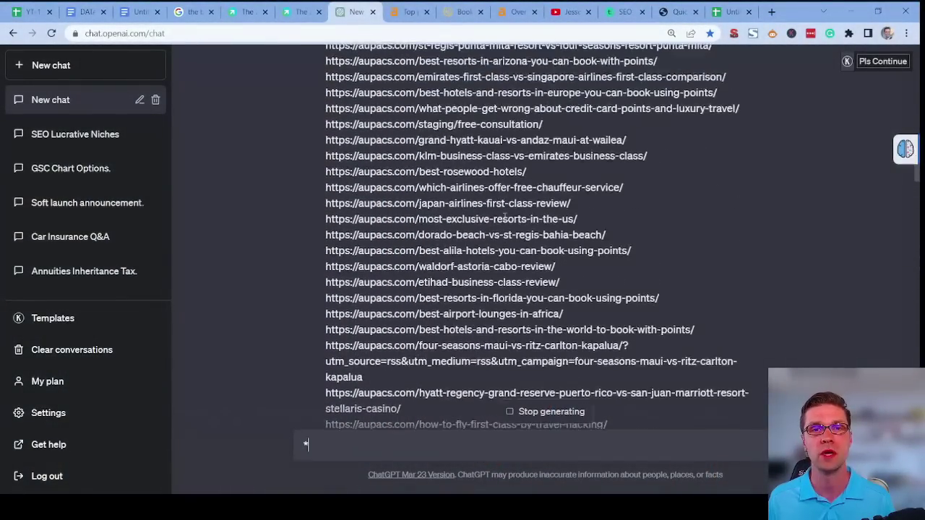
Step: Review ChatGPT's slug list generated from the aupacs.com article URLs
scroll(505, 218, up, 15)
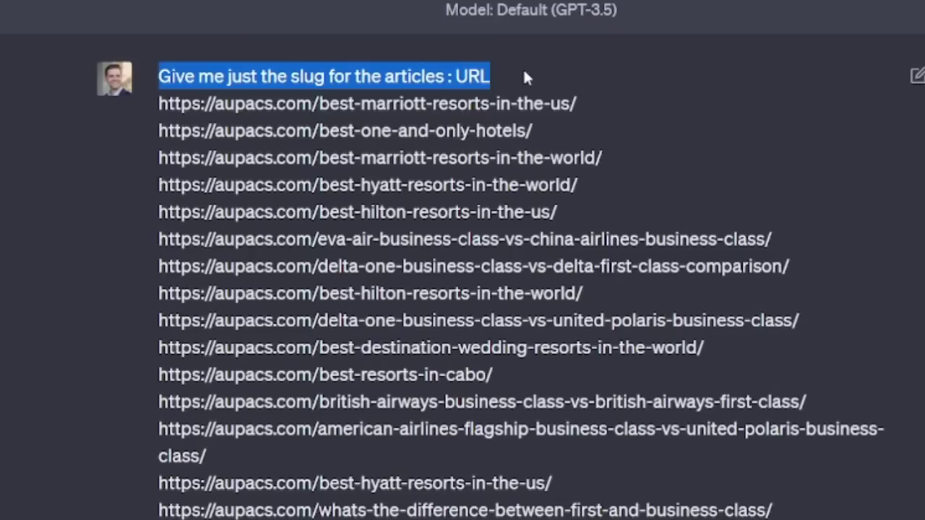
click(490, 355)
scroll(499, 263, down, 15)
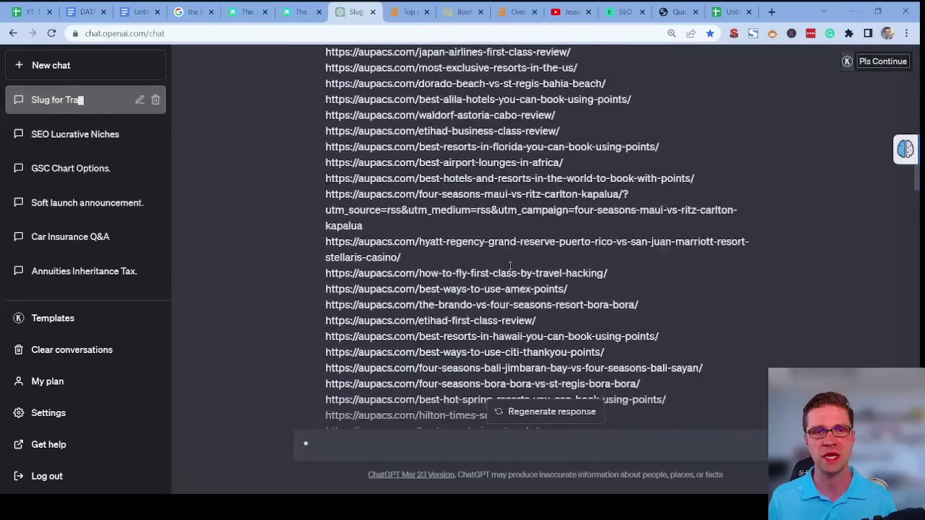
scroll(499, 263, down, 15)
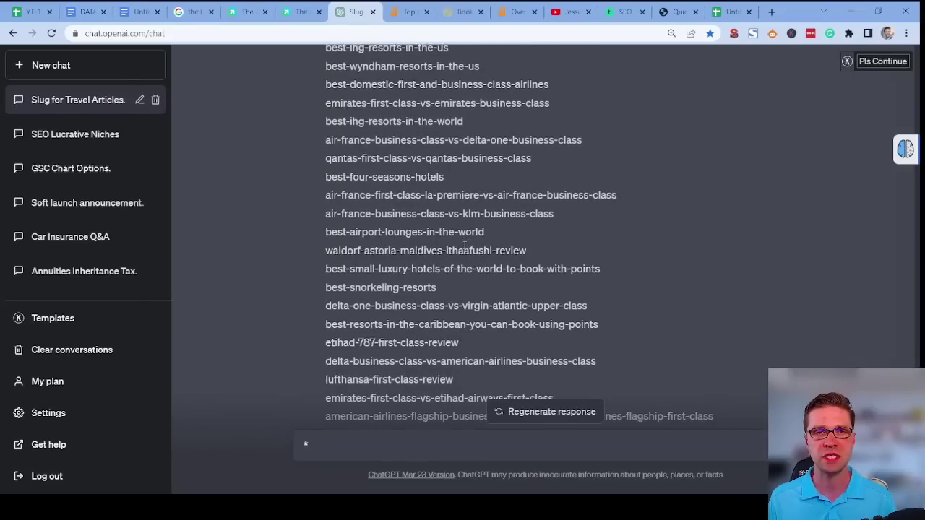
scroll(463, 244, up, 6)
scroll(434, 231, down, 4)
scroll(333, 210, up, 2)
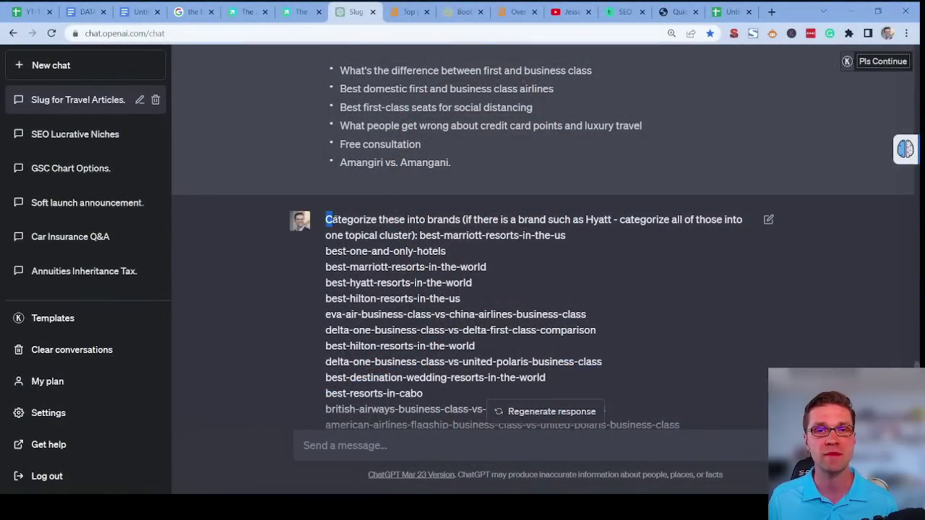
Step: Highlight the categorize-into-brands prompt and its Hyatt example
drag(414, 225, 480, 222)
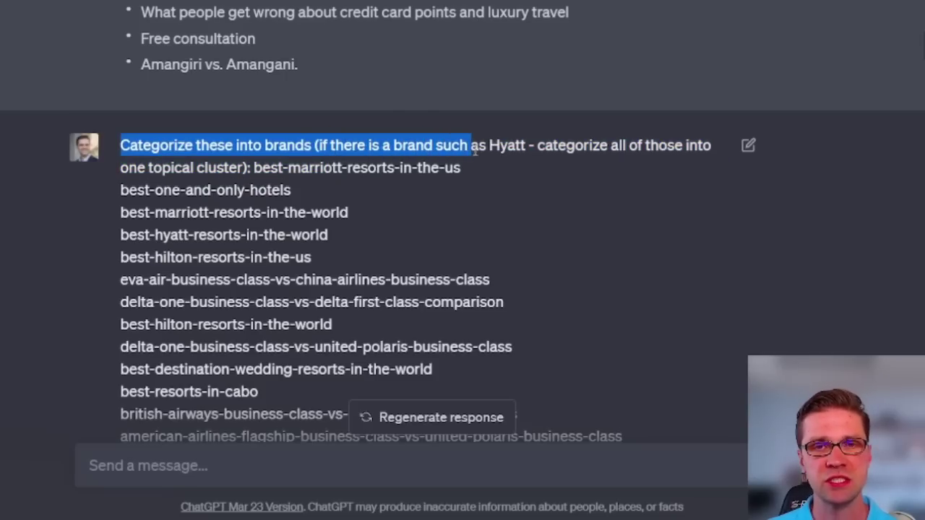
drag(536, 148, 255, 166)
click(246, 163)
Step: Read through the Marriott, Hyatt, Hilton and IHG brand groups, then switch to Google Sheets
scroll(246, 163, down, 15)
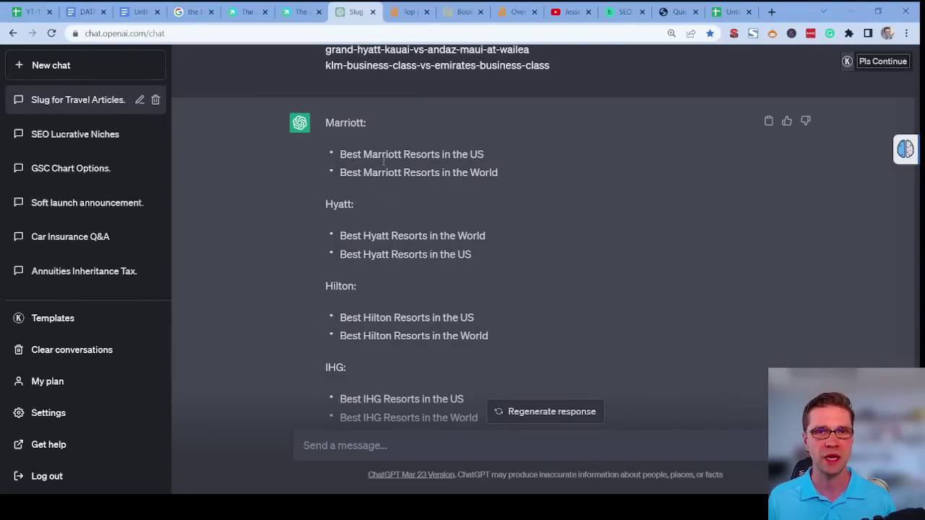
scroll(346, 271, down, 2)
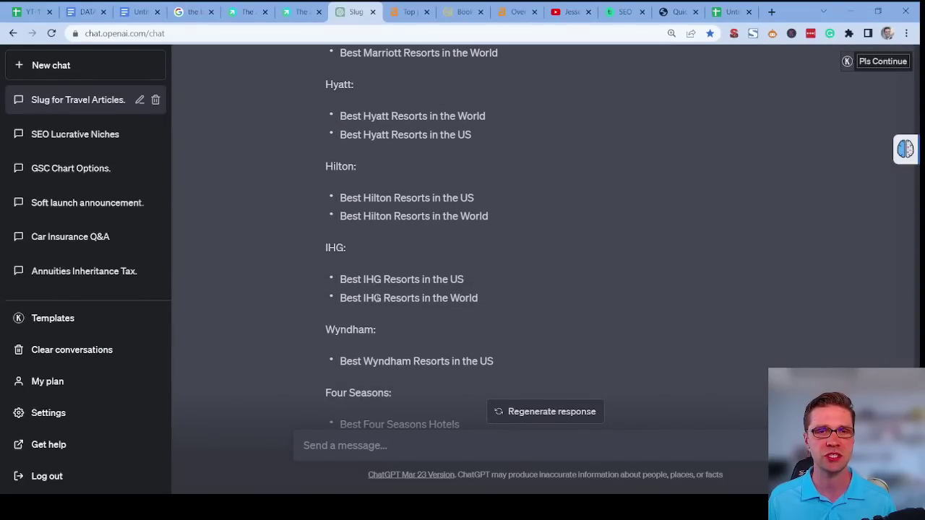
scroll(371, 333, down, 2)
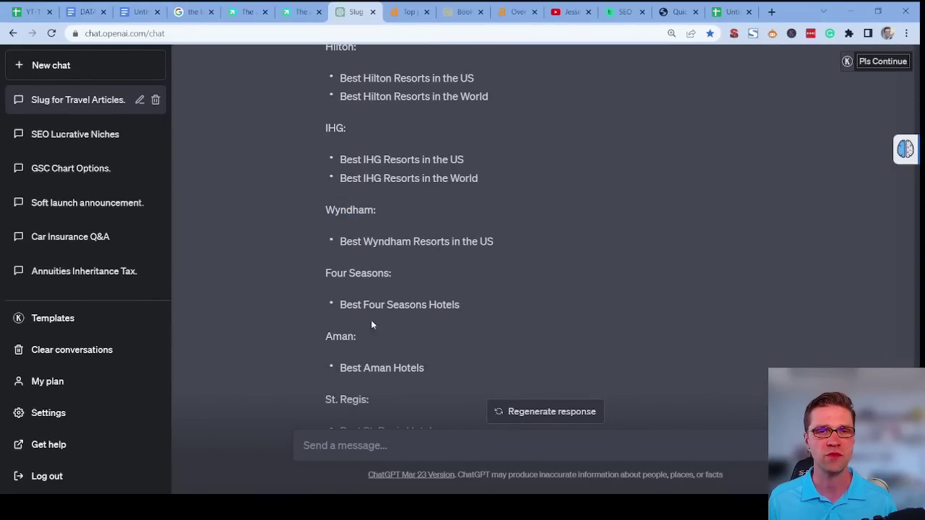
scroll(381, 362, down, 2)
scroll(396, 350, up, 6)
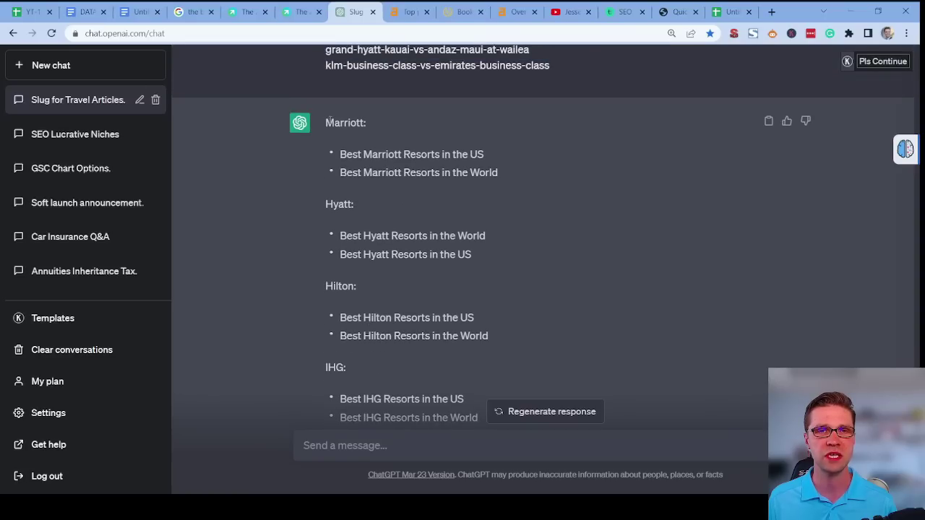
drag(329, 121, 501, 325)
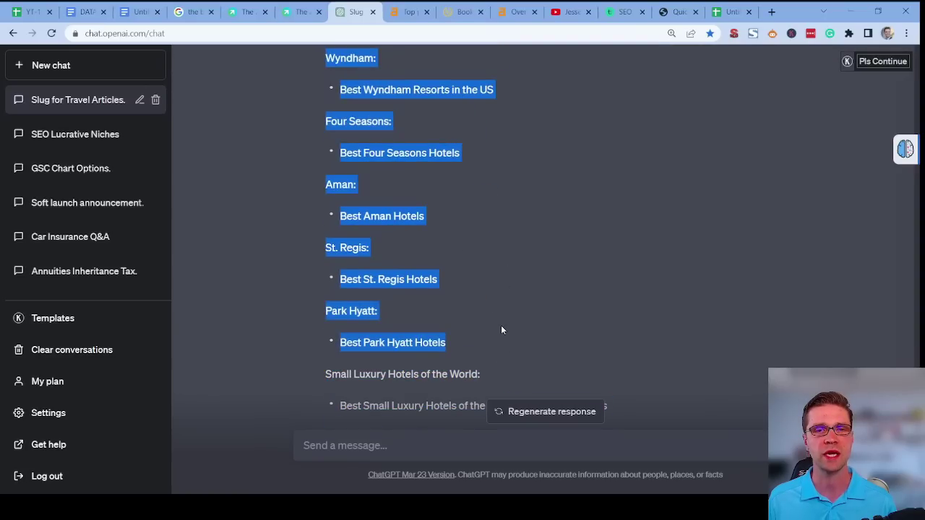
click(454, 289)
scroll(454, 289, up, 8)
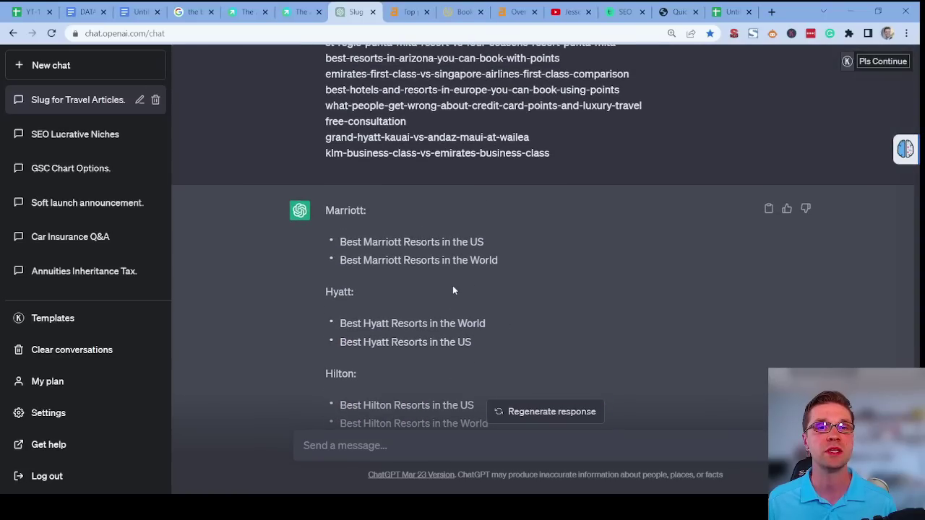
key(ctrl+9)
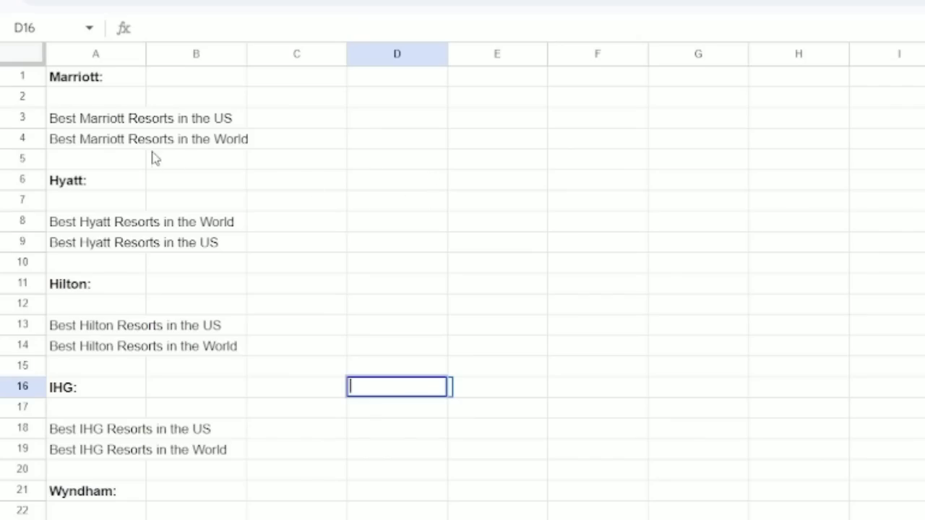
Step: Step down column A through the Marriott titles and the Hyatt, IHG, Wyndham and Four Seasons headings
click(82, 126)
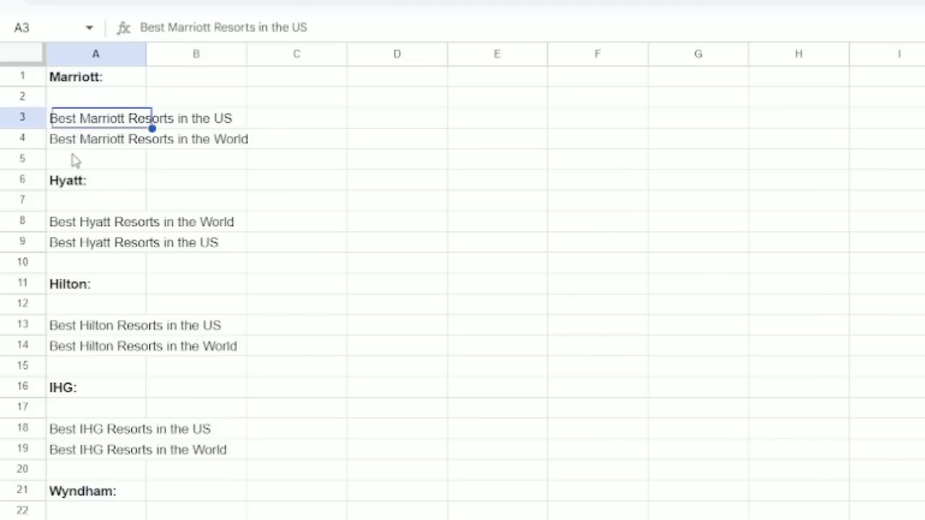
click(84, 143)
click(64, 186)
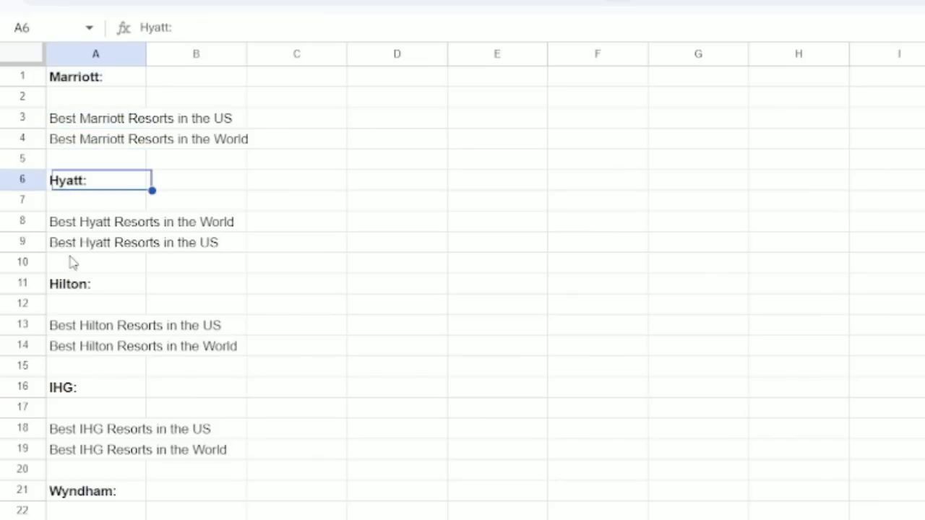
click(71, 287)
click(84, 394)
click(93, 495)
scroll(92, 499, down, 1)
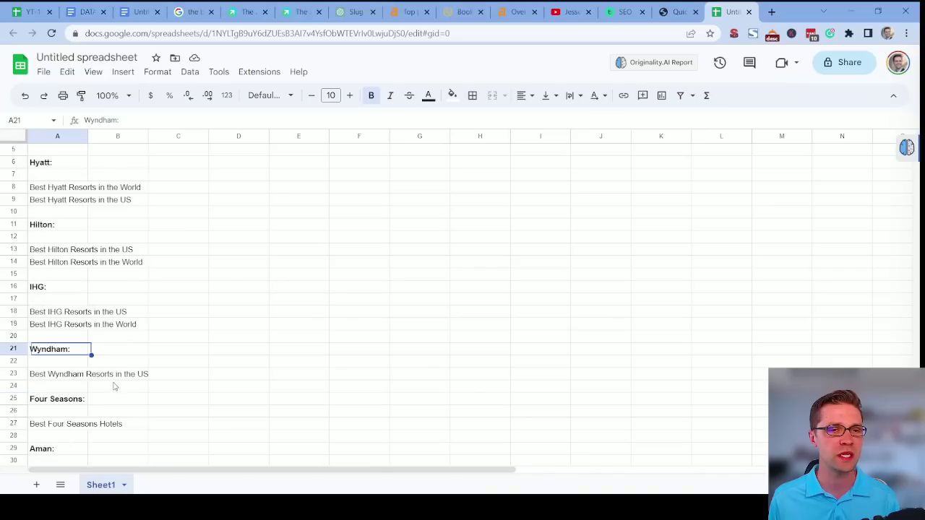
click(69, 401)
scroll(156, 393, down, 3)
scroll(137, 380, up, 4)
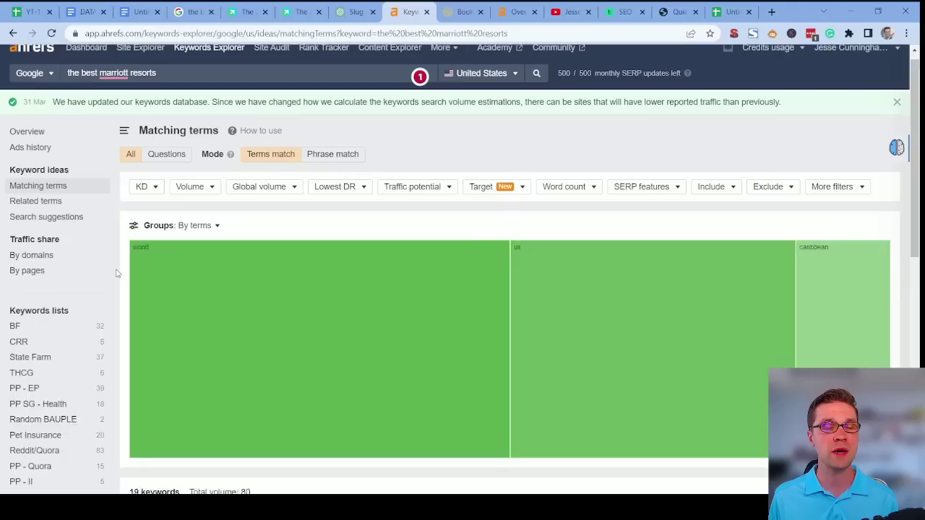
Step: Dismiss the capitalization suggestion and scroll through the 19 Marriott resort matching terms
scroll(117, 273, up, 1)
click(124, 89)
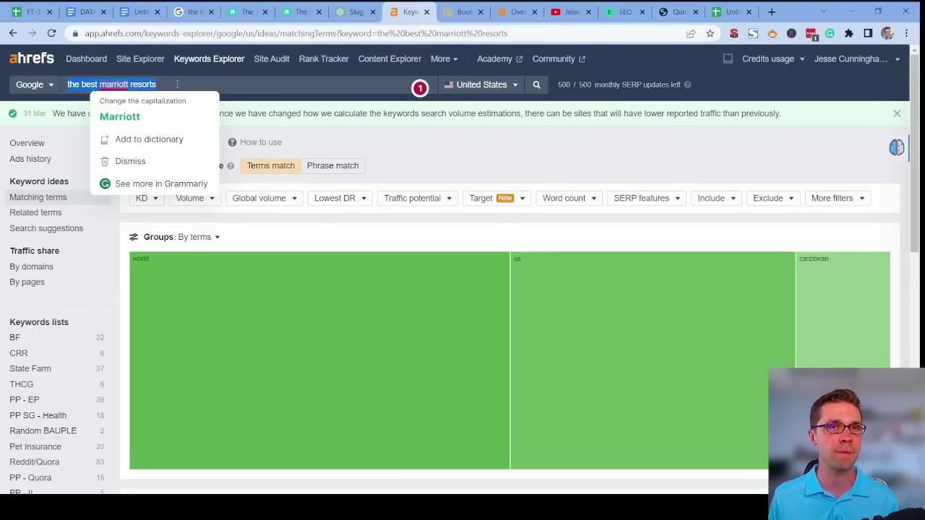
click(164, 85)
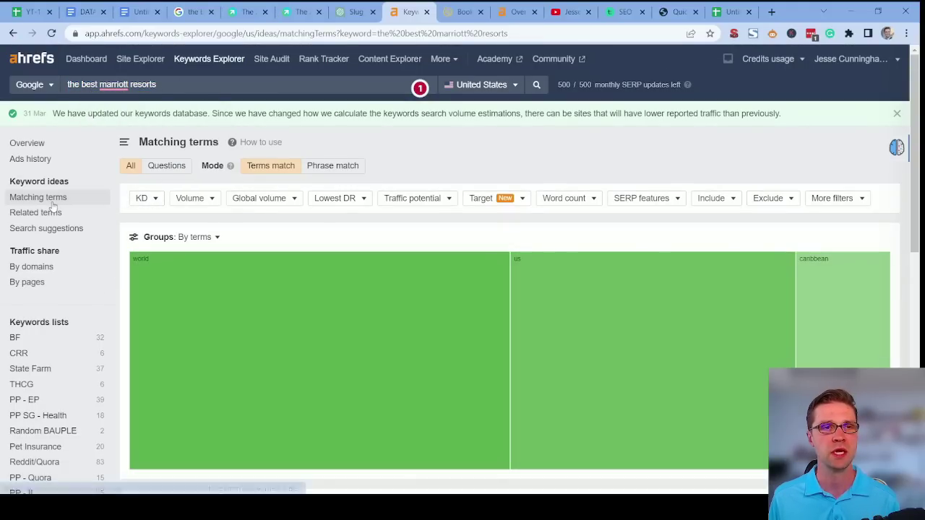
scroll(120, 224, down, 5)
scroll(120, 229, down, 1)
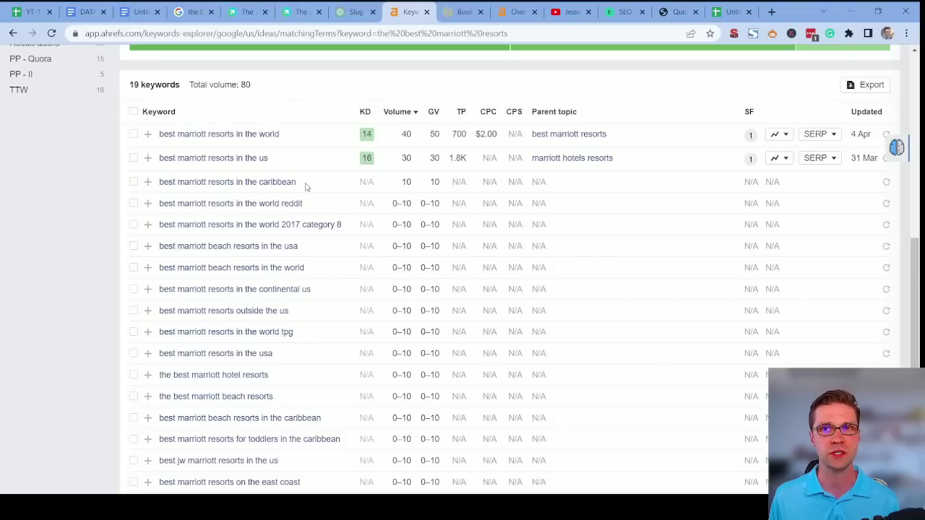
Step: Select the keyword 'best marriott beach resorts in the world' in the matching terms
key(ctrl+Tab)
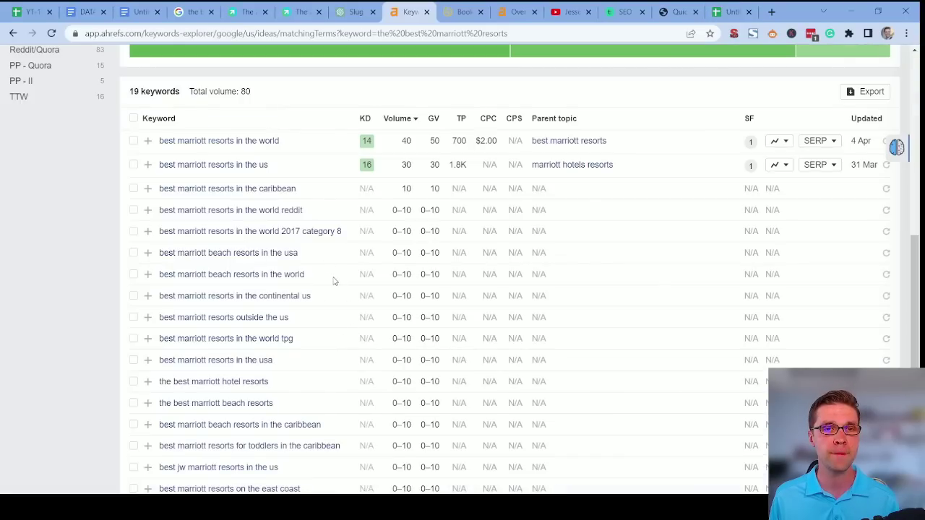
drag(334, 282, 152, 288)
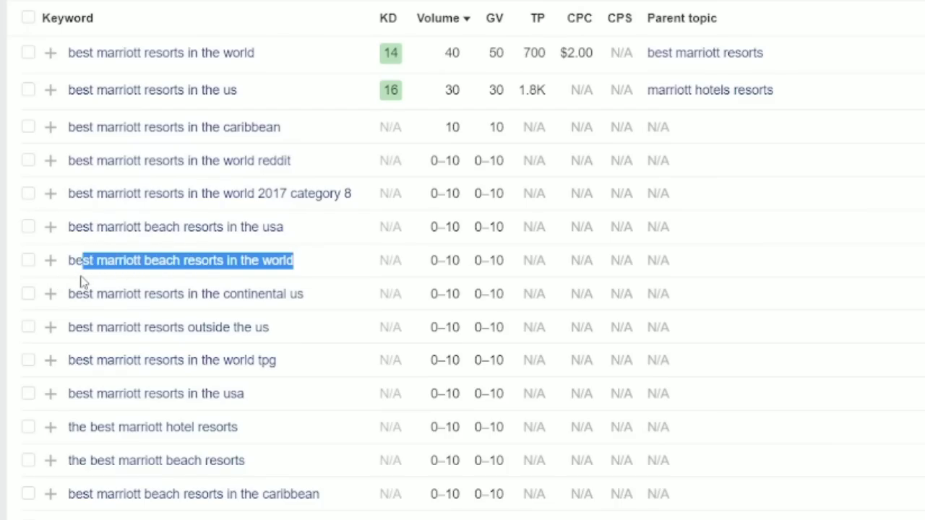
drag(81, 282, 40, 269)
key(ctrl+c)
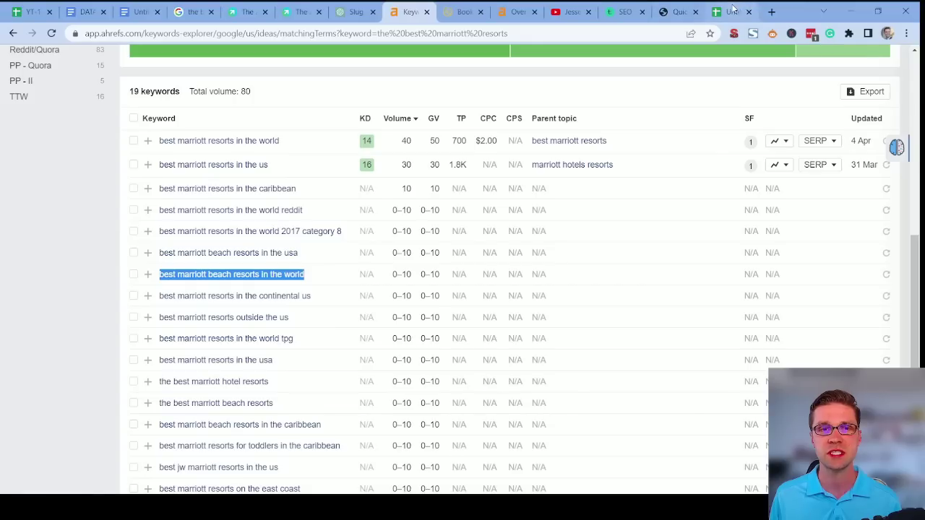
Step: Paste 'best marriott beach resorts in the world' into E5 beside the Marriott Caribbean title
click(732, 11)
click(298, 201)
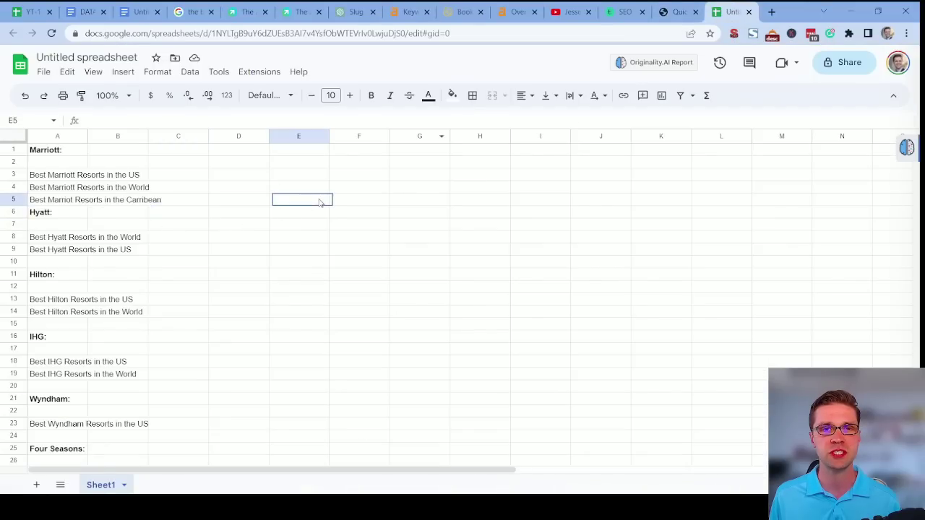
key(ctrl+v)
Step: Paste 'best marriott resorts in the continental us' into E3 and note 'consider:' in D3
click(516, 11)
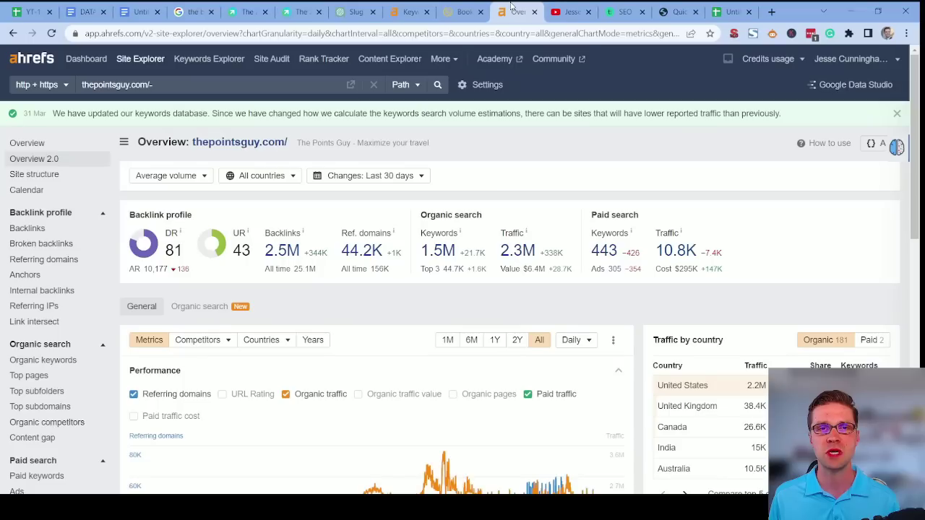
click(409, 12)
click(405, 322)
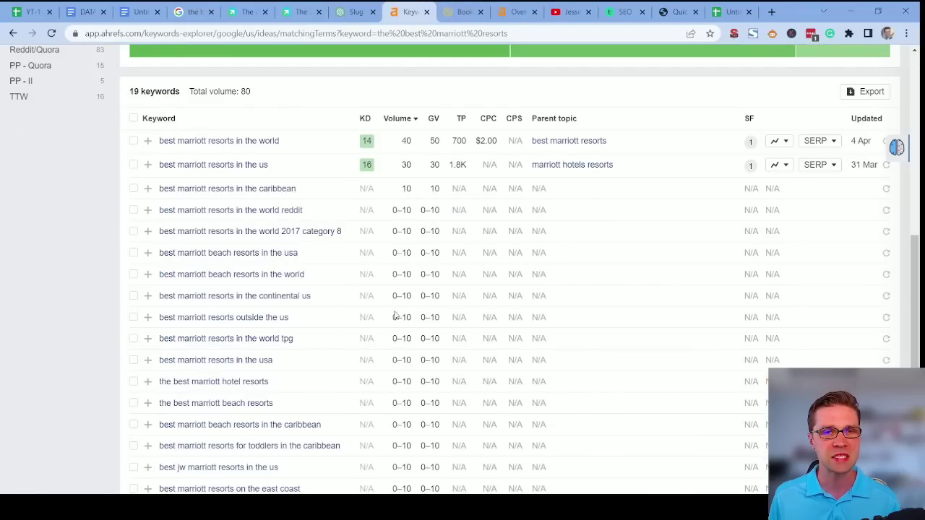
scroll(361, 318, down, 1)
drag(323, 242, 159, 237)
key(ctrl+c)
click(730, 11)
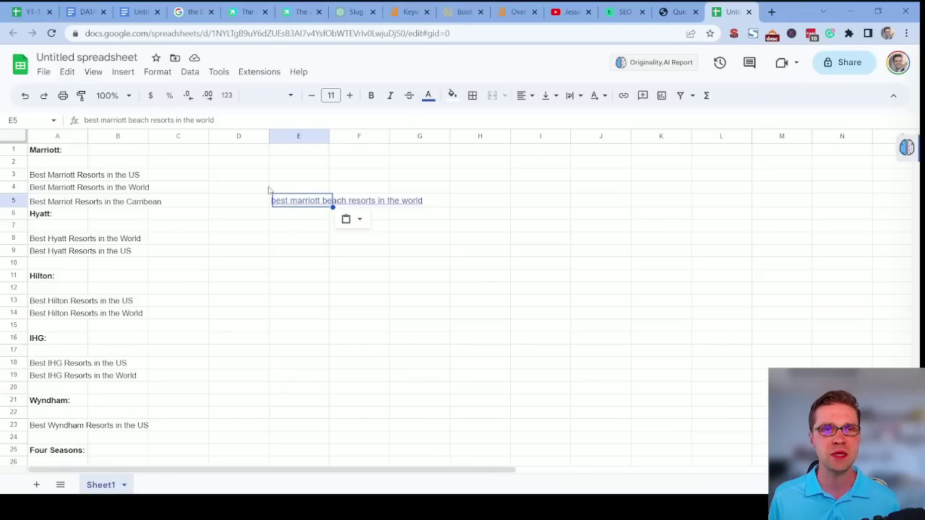
click(291, 177)
key(ctrl+v)
click(255, 179)
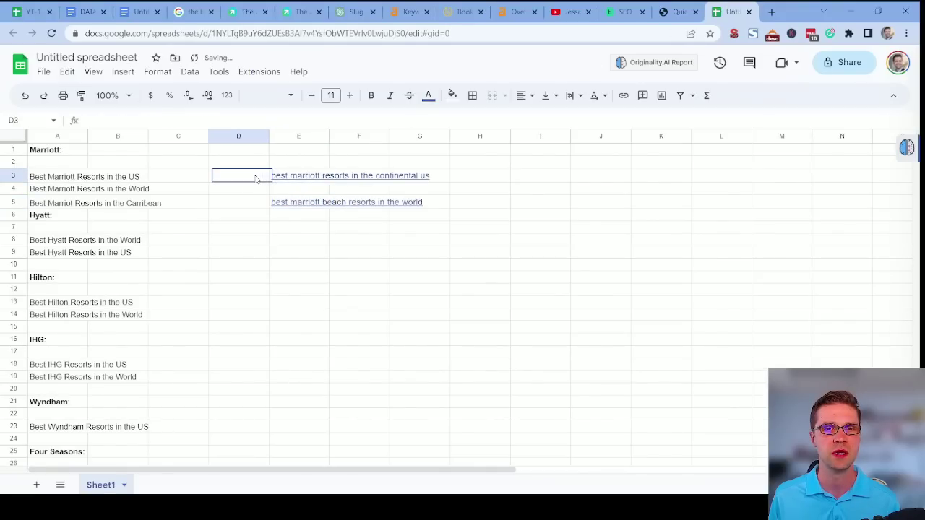
text(cons)
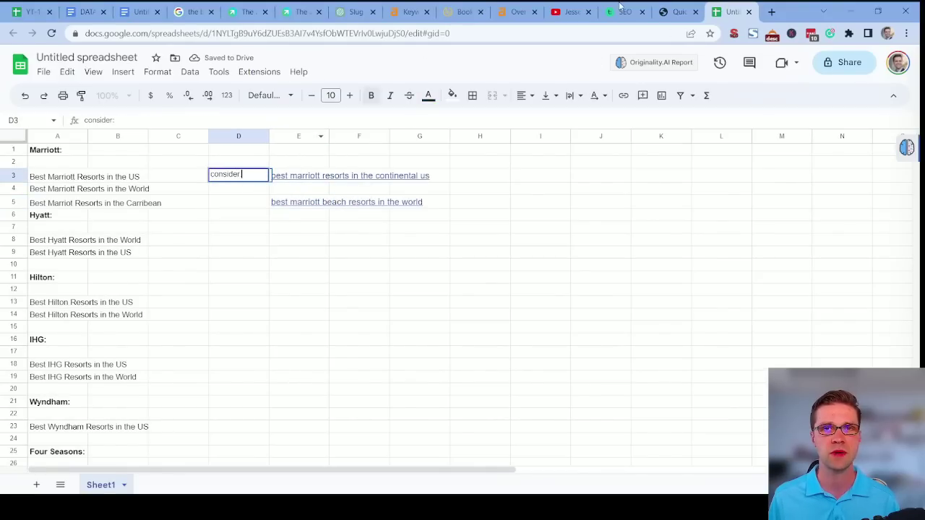
text(ider:)
Step: Paste the Marriott Caribbean beach resorts keyword into G5
click(396, 10)
scroll(385, 311, down, 2)
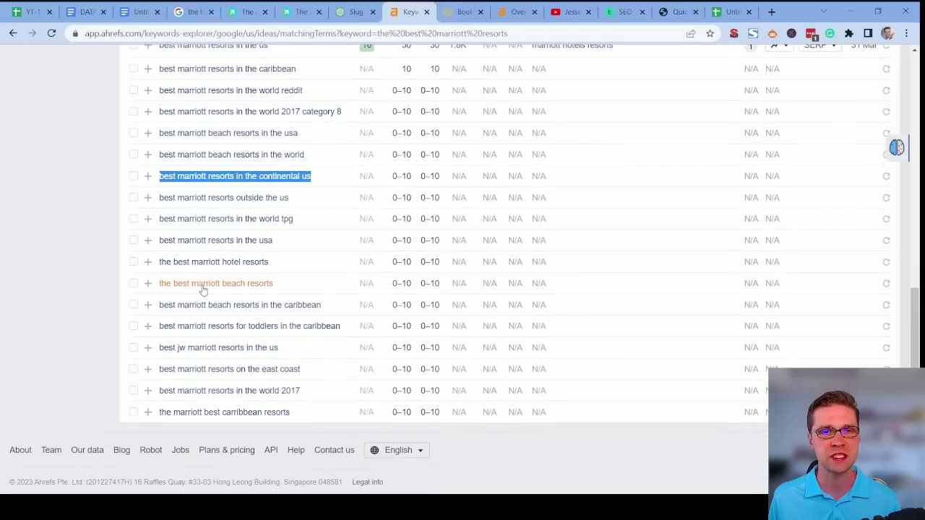
click(65, 316)
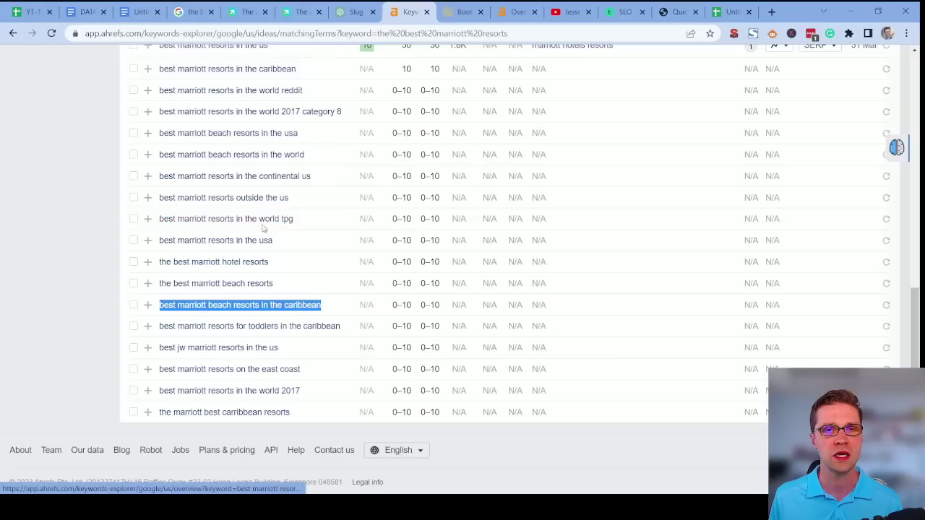
click(730, 12)
click(438, 206)
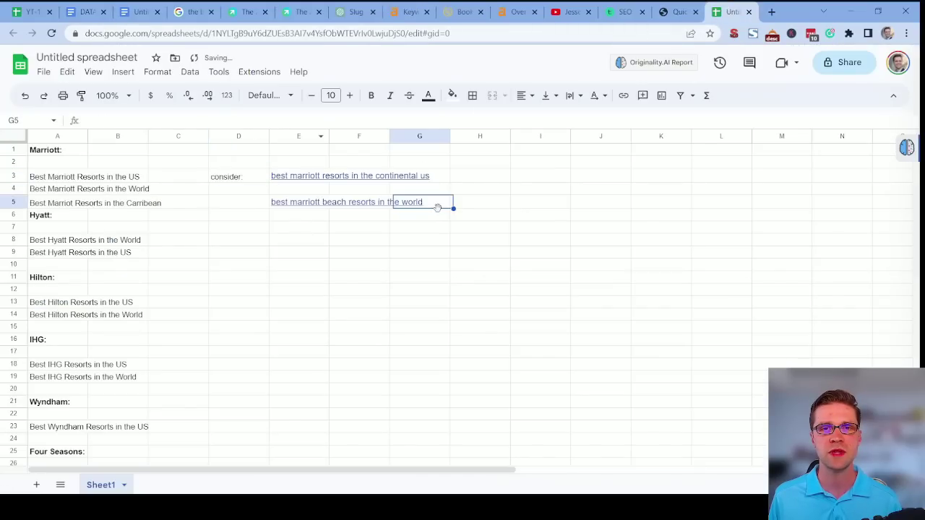
text(best marriott beach resorts in the caribbean)
click(377, 255)
Step: Close the unused Ahrefs Overview tab and go back to the spreadsheet
click(225, 216)
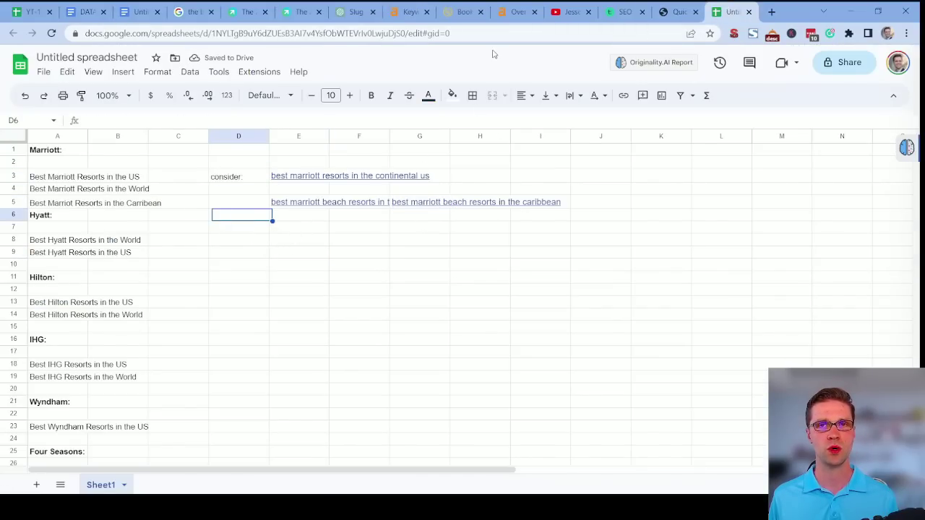
click(518, 11)
click(535, 12)
click(730, 12)
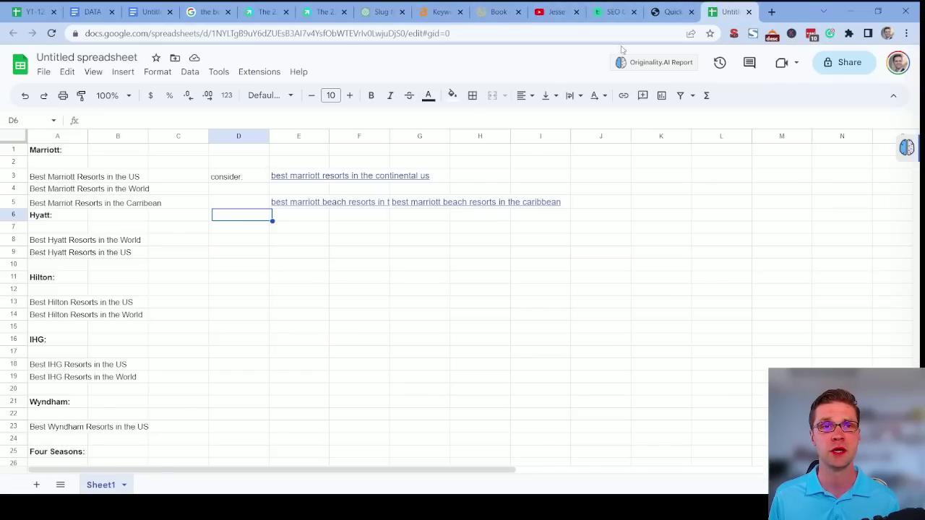
Step: Paste 'best hyatt resorts for families in the us' into D8
click(441, 12)
scroll(270, 262, down, 5)
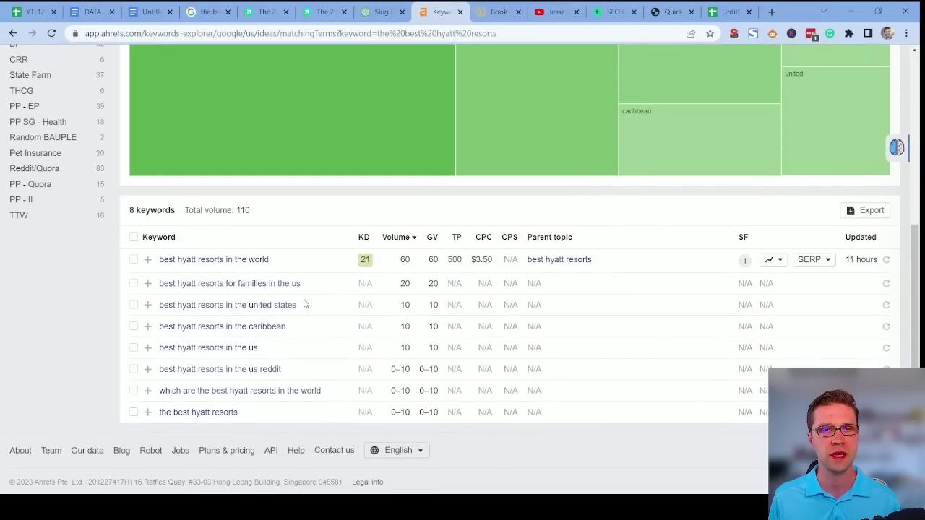
drag(320, 289, 190, 293)
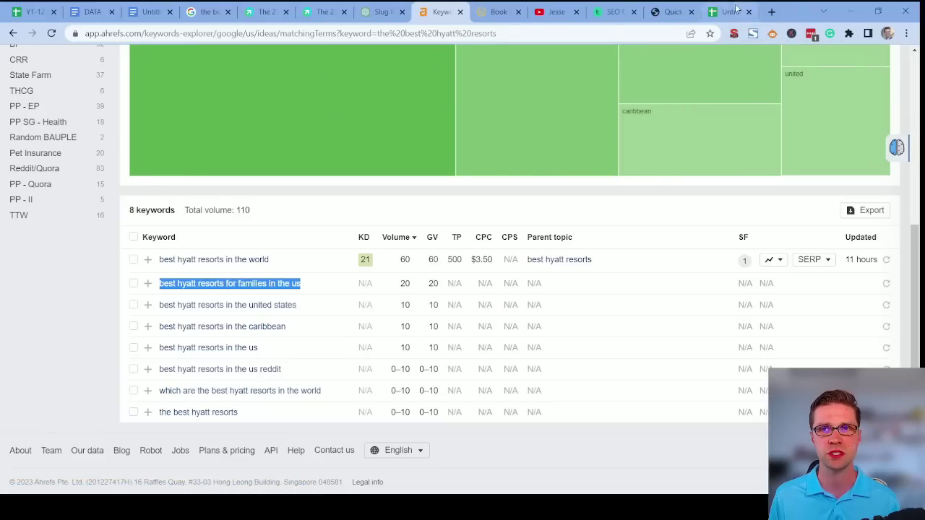
click(726, 11)
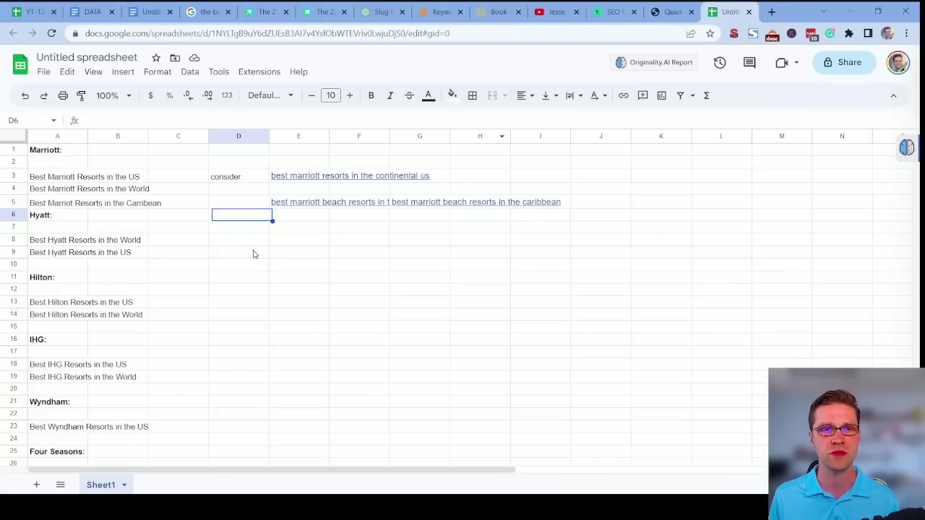
click(247, 245)
text(best hyatt resorts for families in the us)
Step: Paste 'best hyatt resorts in the caribbean' into D9
click(440, 12)
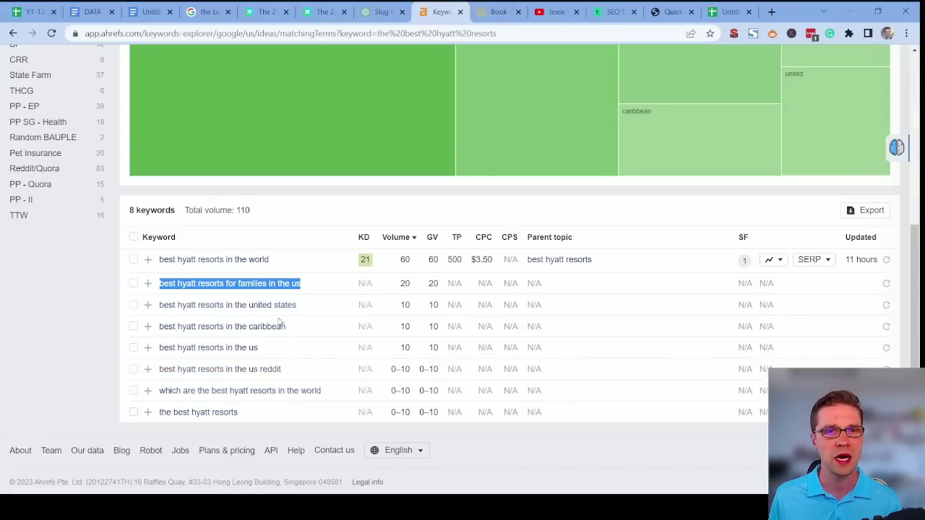
drag(306, 336, 161, 336)
key(ctrl+c)
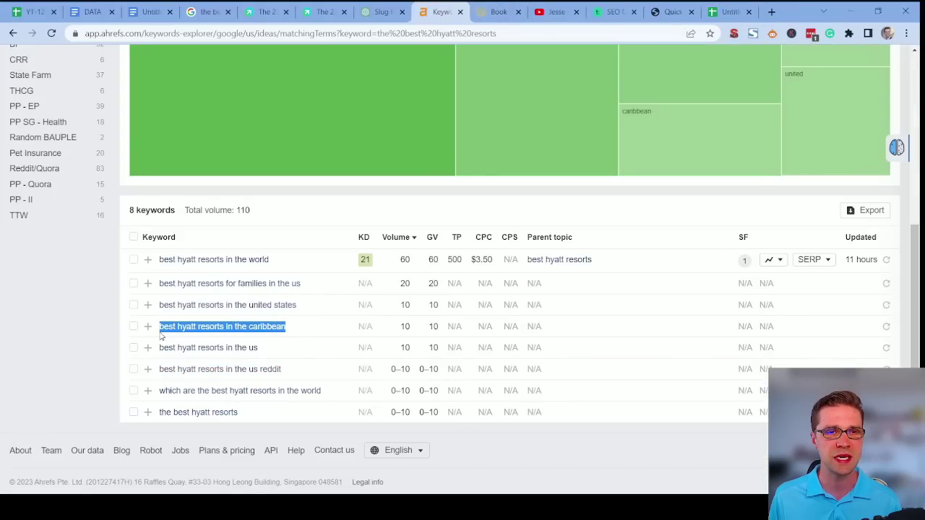
click(727, 11)
click(238, 254)
key(ctrl+v)
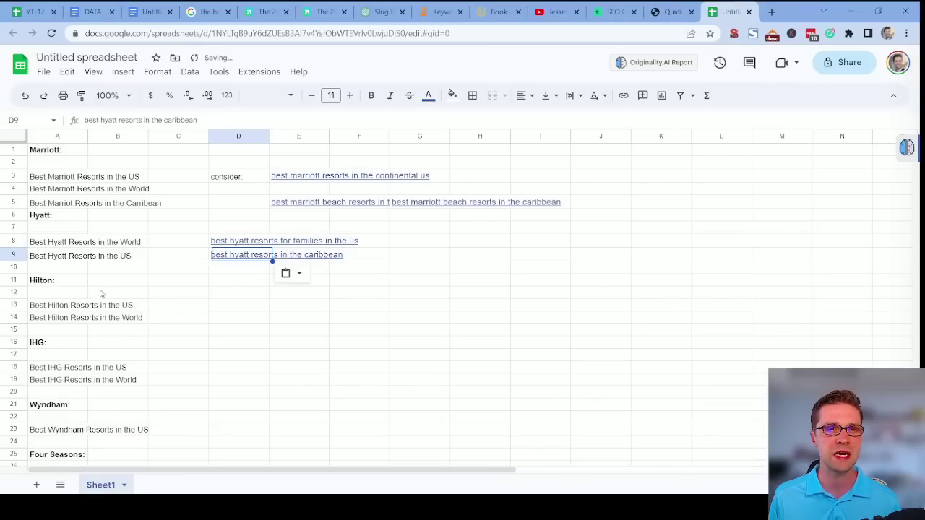
click(62, 320)
click(66, 332)
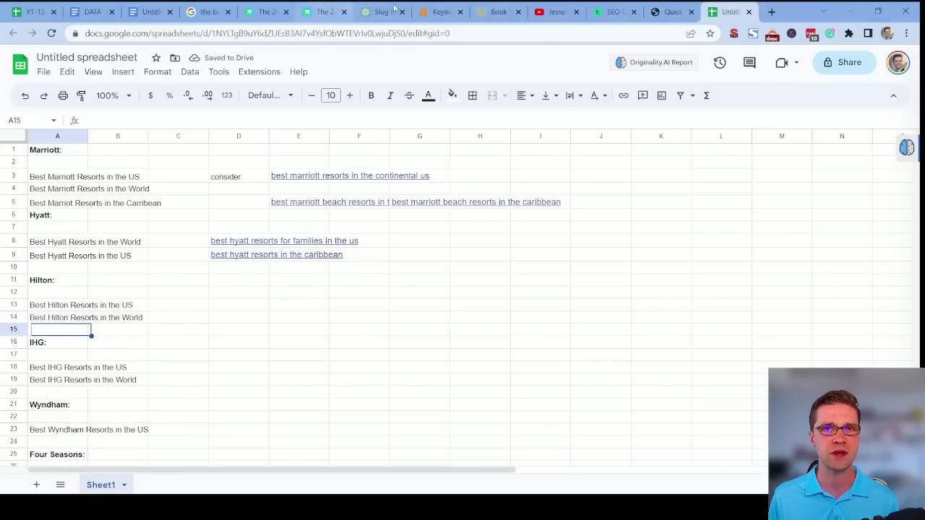
click(441, 11)
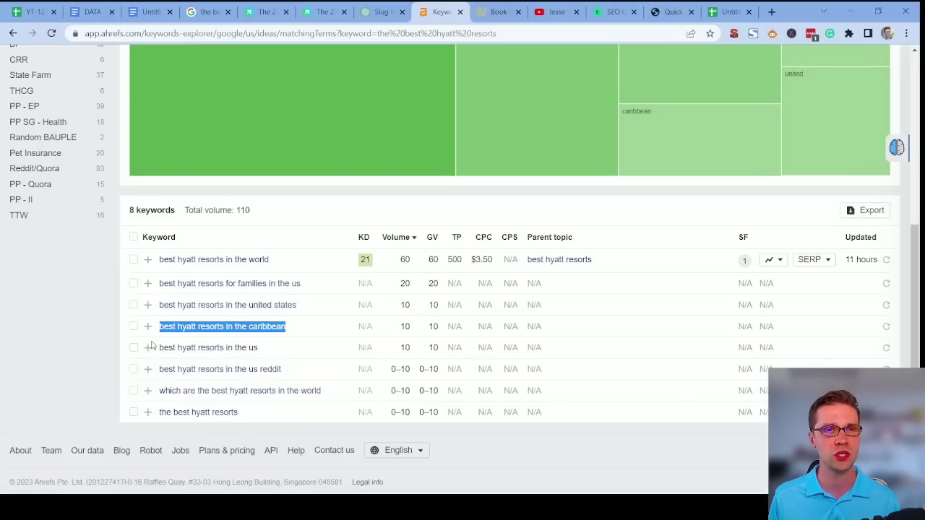
Step: Filter the Hyatt resort keyword results to a lowest DR of 25
key(alt+Left)
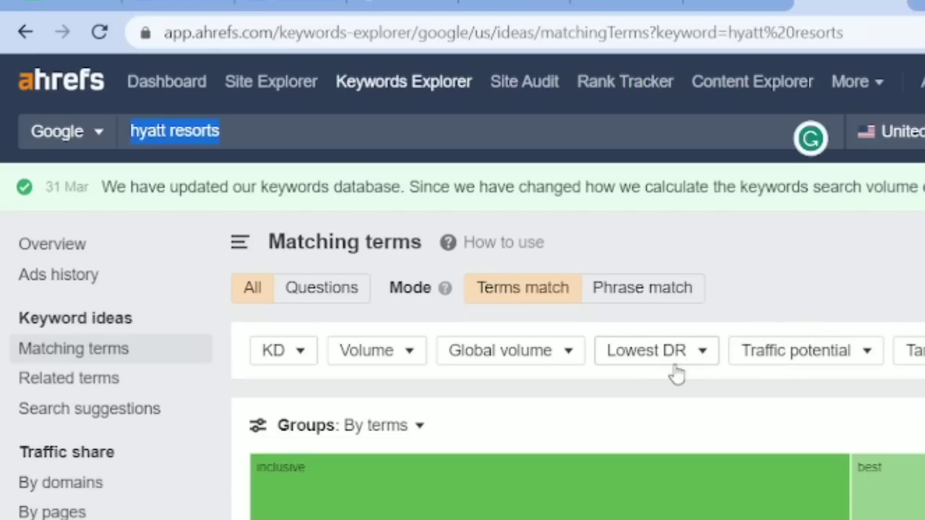
click(341, 201)
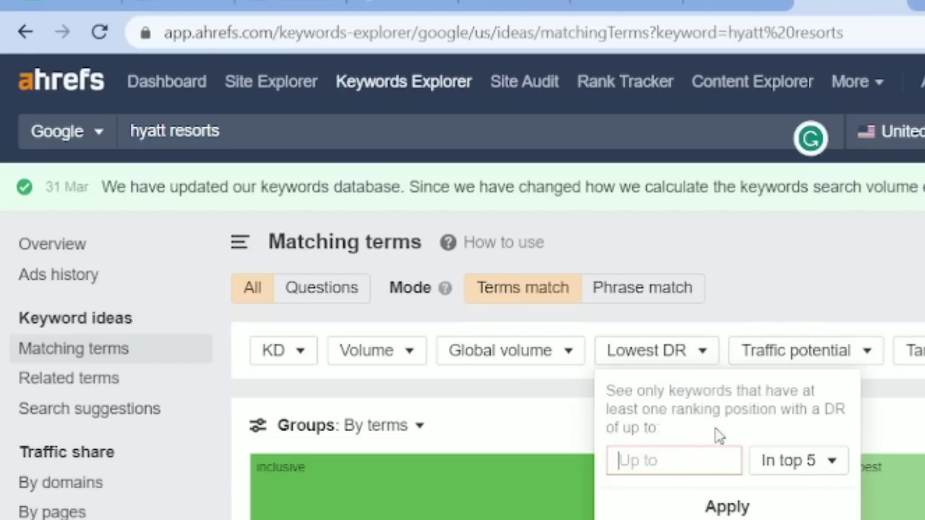
text(25)
click(377, 279)
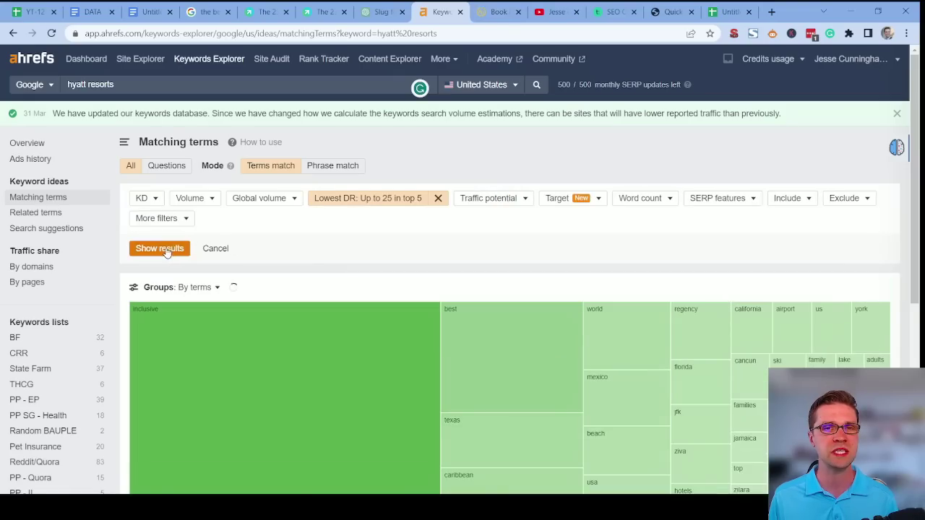
click(161, 247)
scroll(341, 221, down, 8)
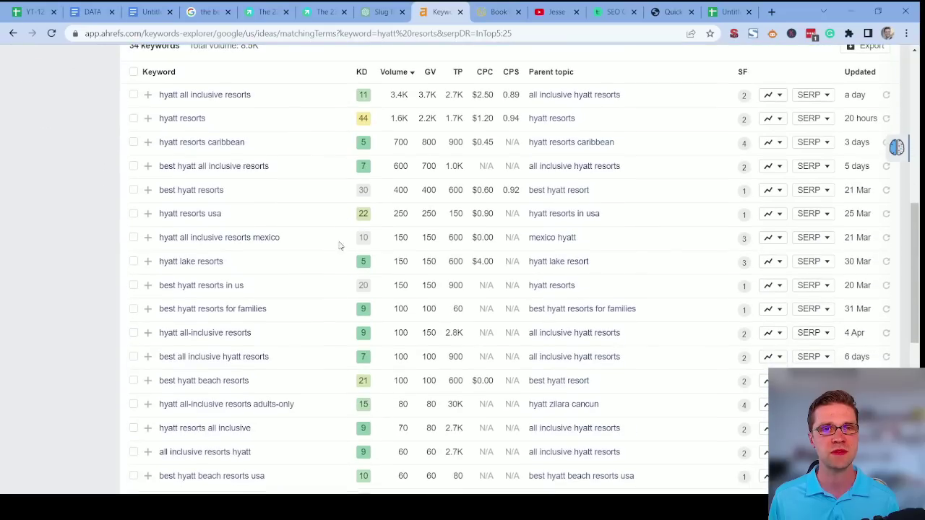
scroll(334, 270, up, 1)
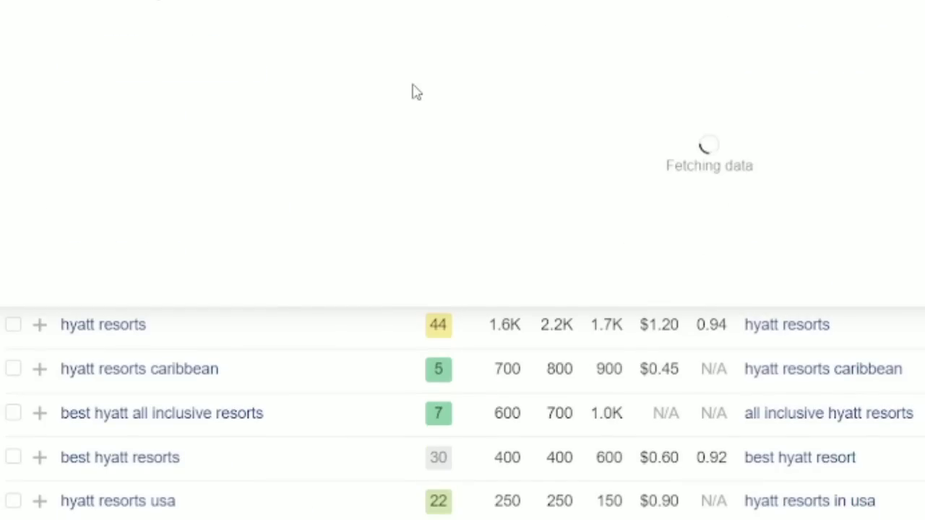
Step: Open the wegettotravel.com Hyatt all-inclusive guide in a new tab, then return to Ahrefs
scroll(545, 145, down, 2)
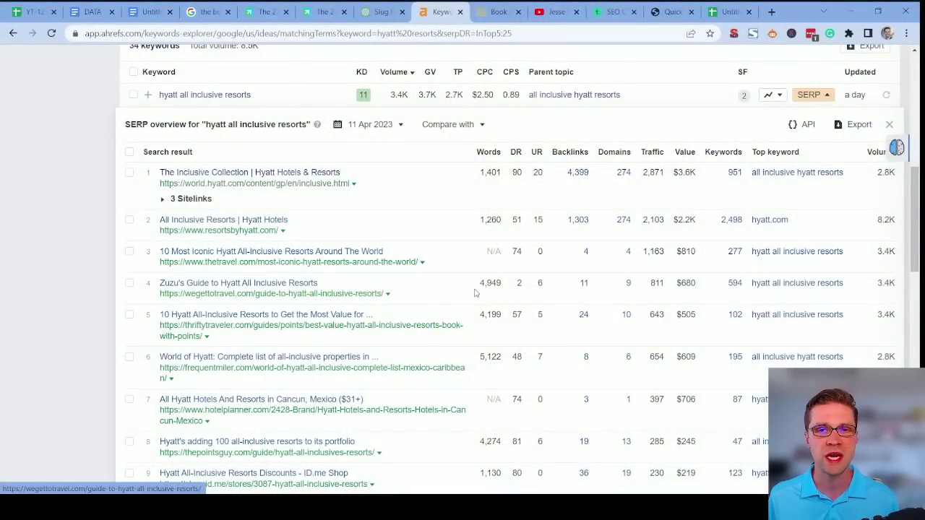
click(340, 294)
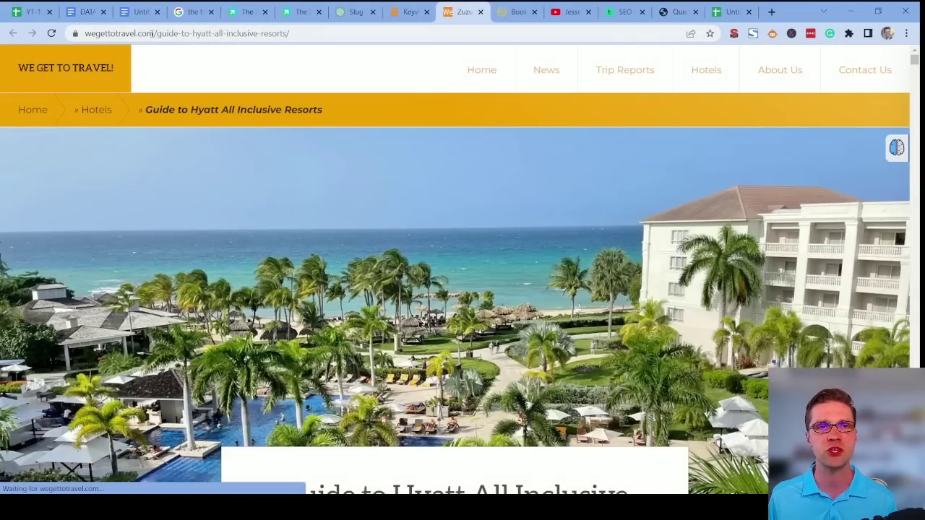
drag(154, 33, 84, 33)
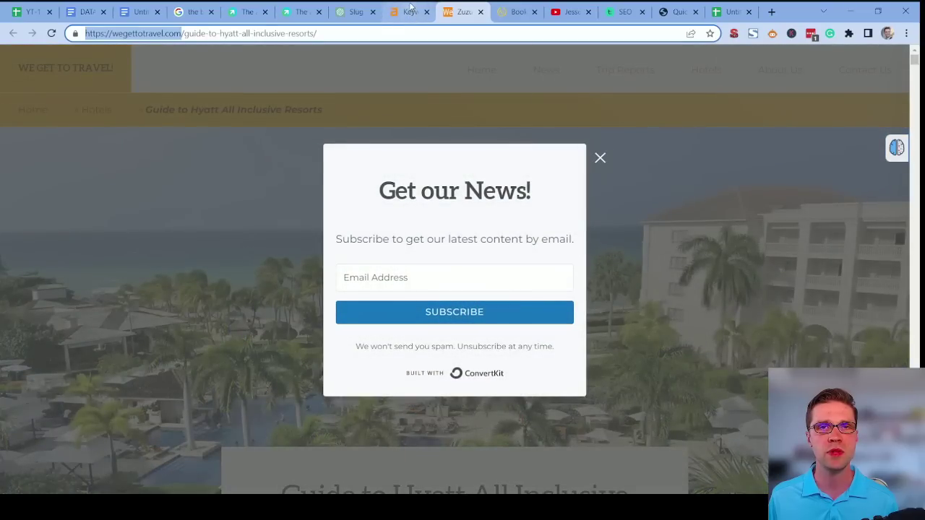
click(410, 12)
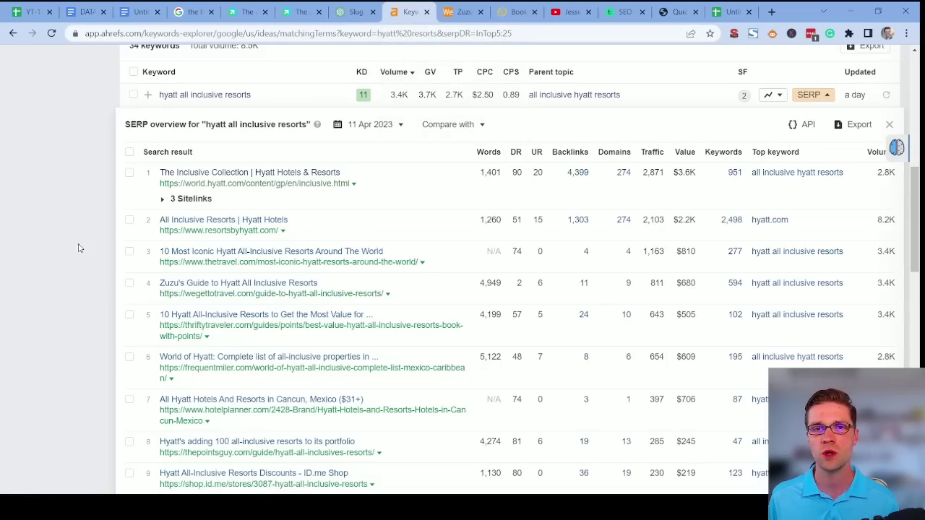
scroll(80, 248, up, 8)
scroll(256, 243, down, 8)
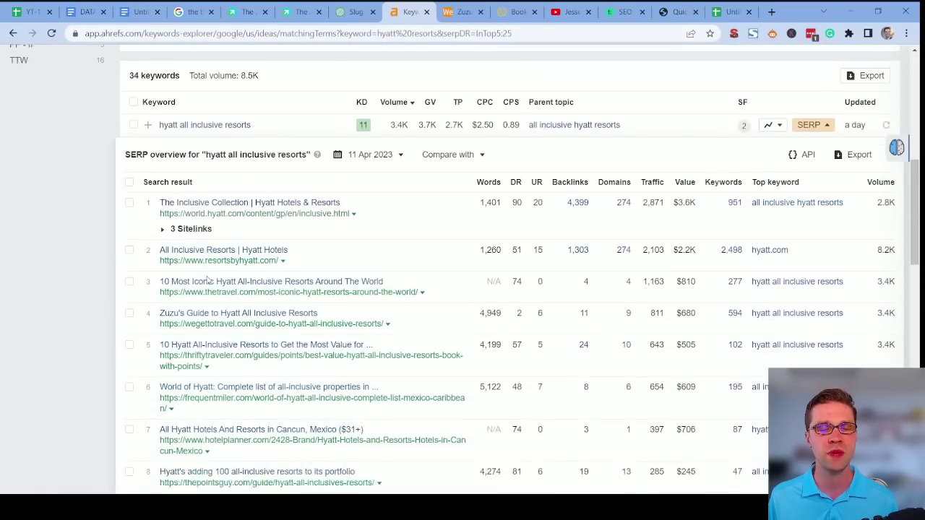
key(ctrl+9)
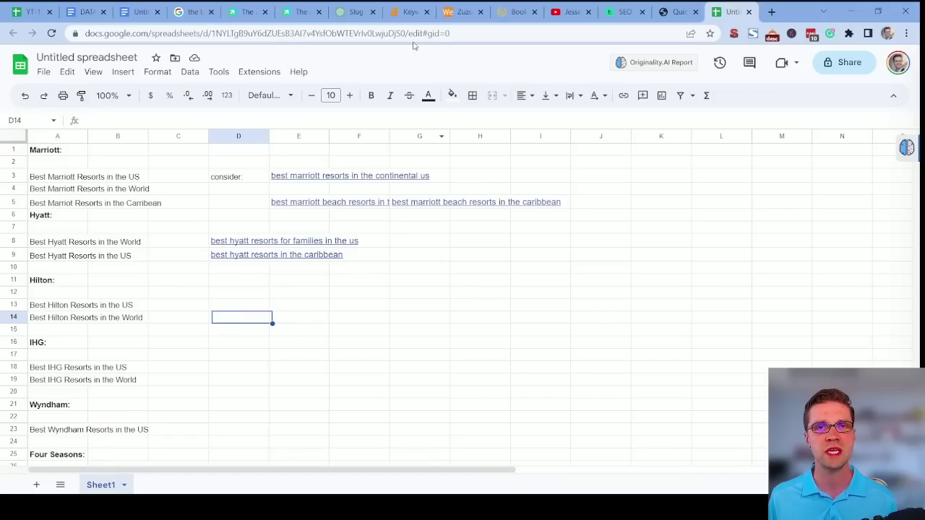
click(409, 12)
scroll(190, 261, up, 8)
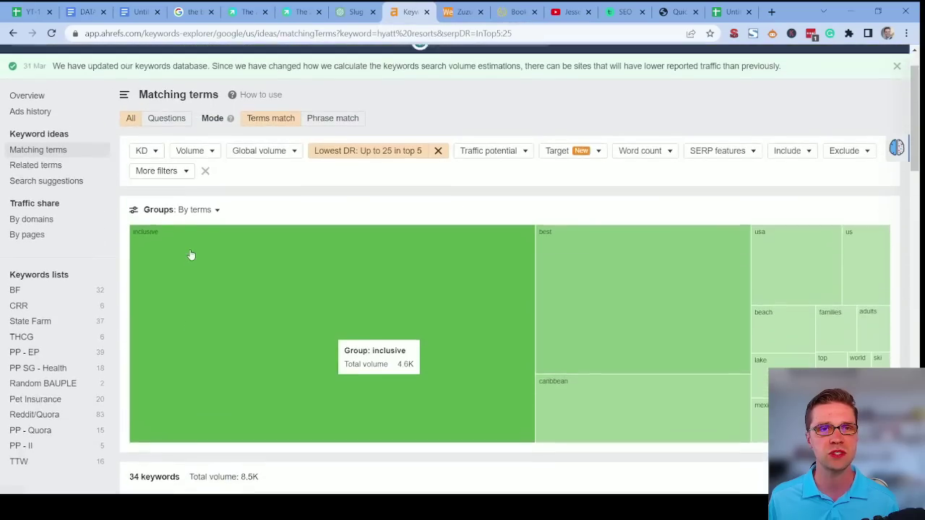
Step: Look up wegettotravel.com as a whole site in Ahrefs Site Explorer
click(145, 60)
key(Return)
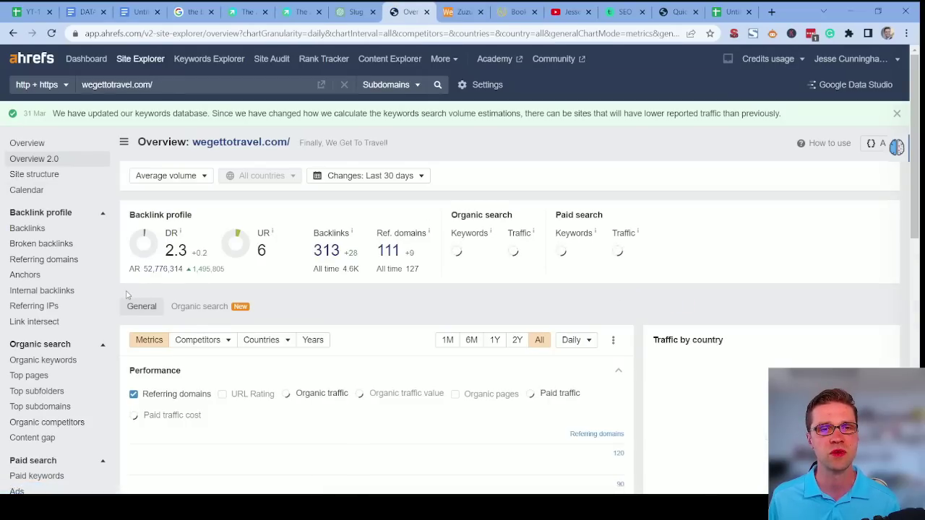
scroll(506, 289, down, 1)
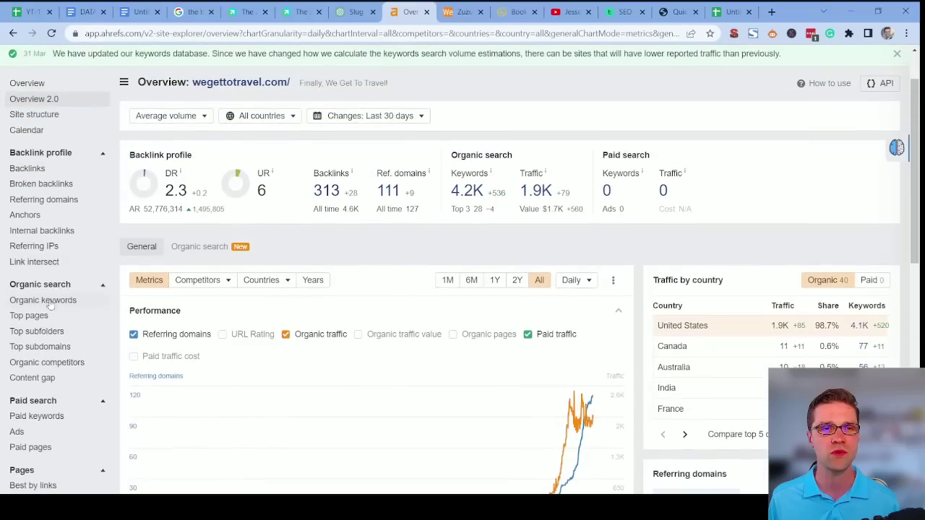
Step: Show the site's Top pages report and scroll through its 37 pages by traffic
click(35, 316)
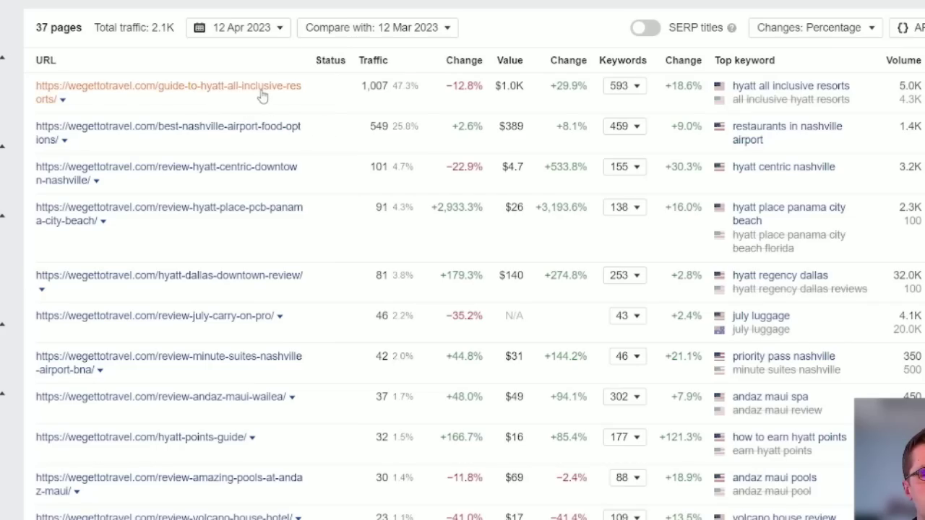
scroll(378, 186, up, 1)
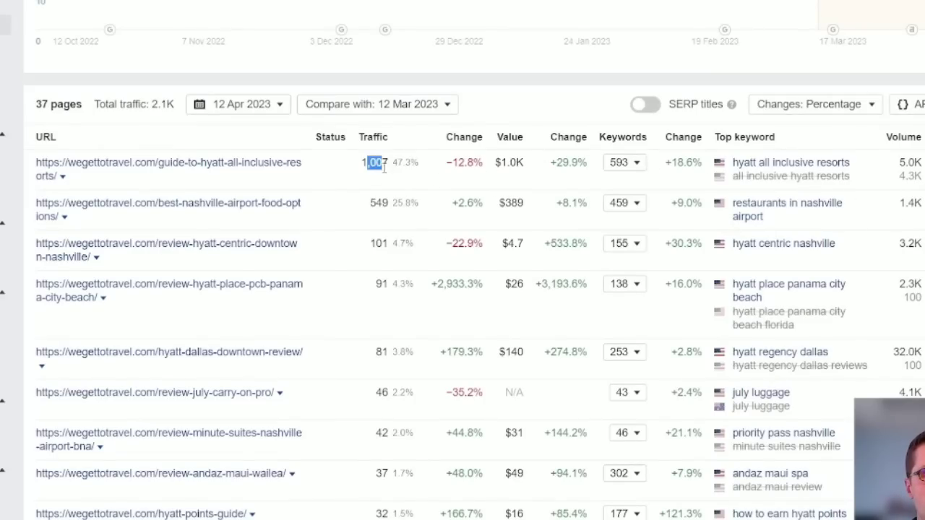
scroll(345, 203, down, 1)
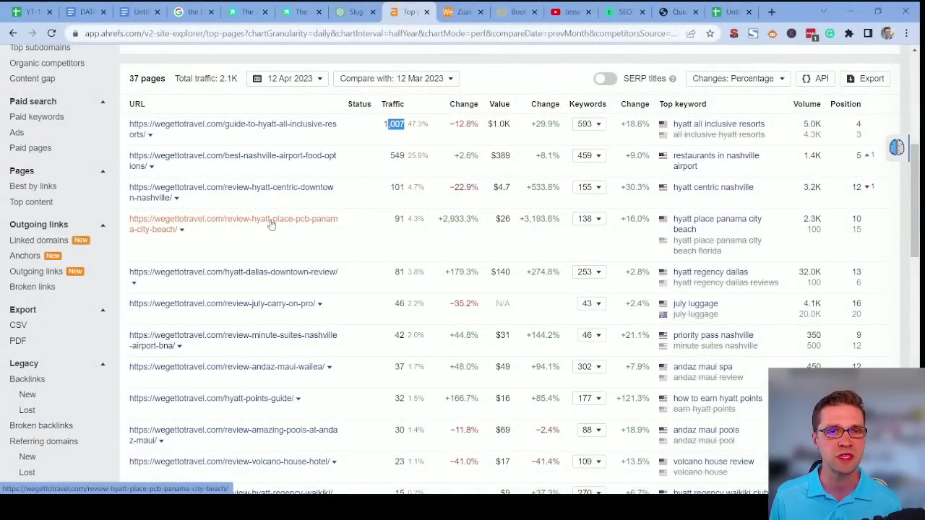
scroll(320, 352, down, 1)
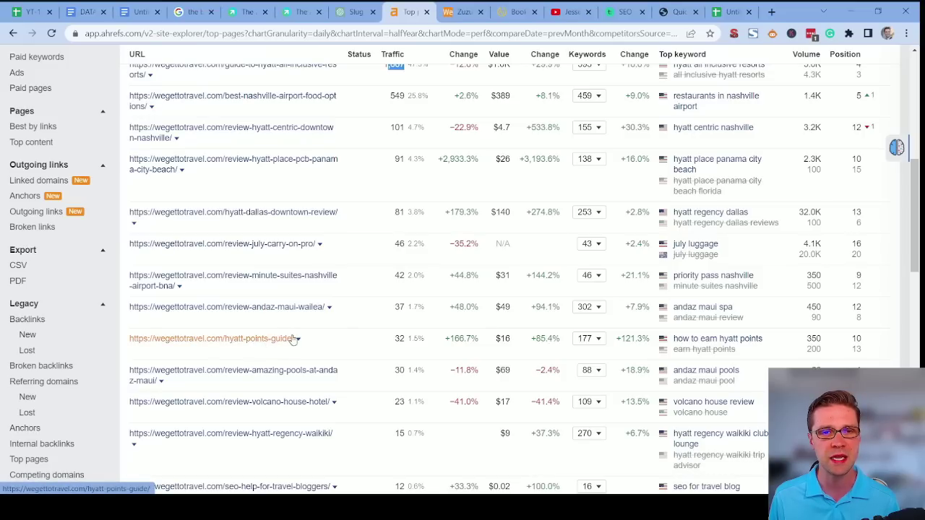
scroll(284, 342, down, 1)
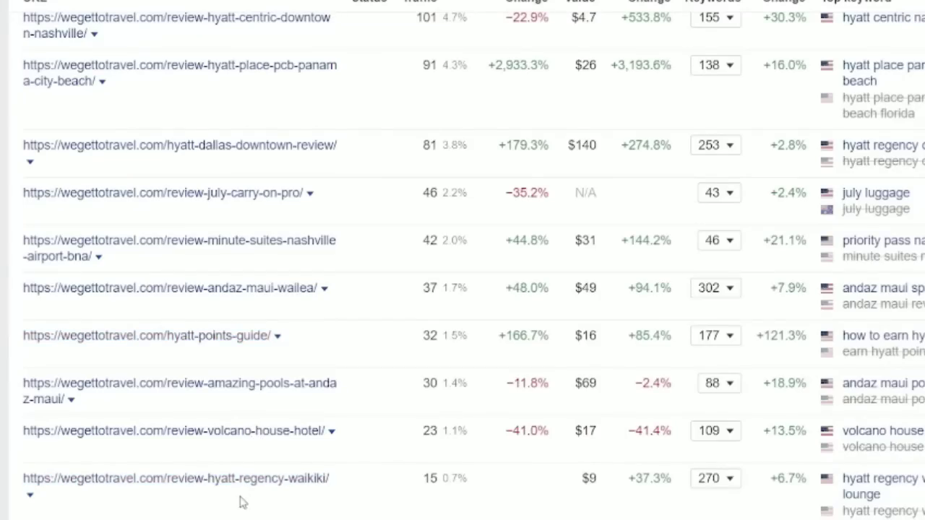
scroll(273, 399, down, 1)
scroll(200, 513, down, 2)
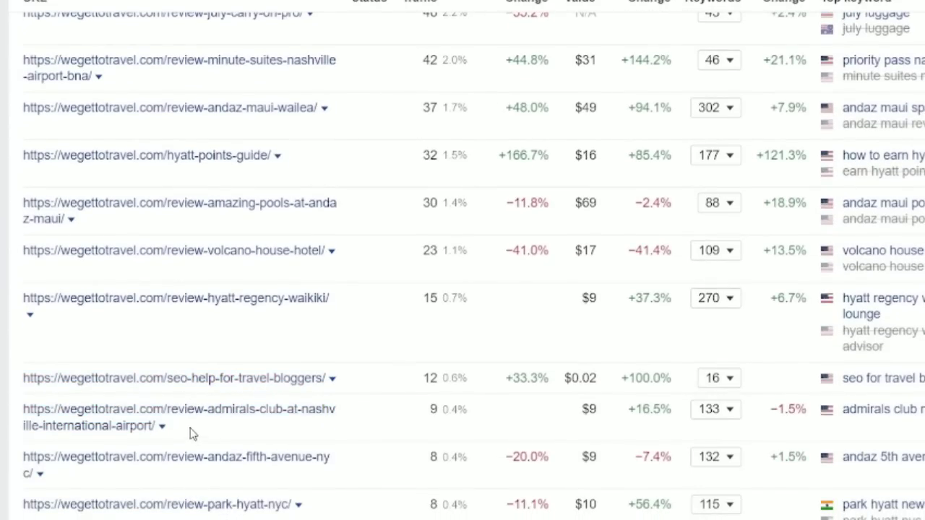
scroll(264, 475, down, 2)
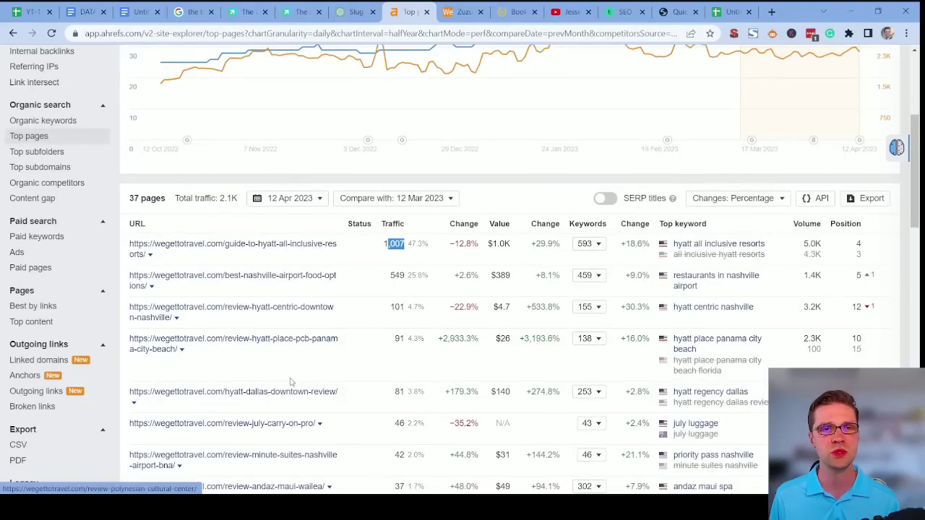
scroll(292, 382, up, 2)
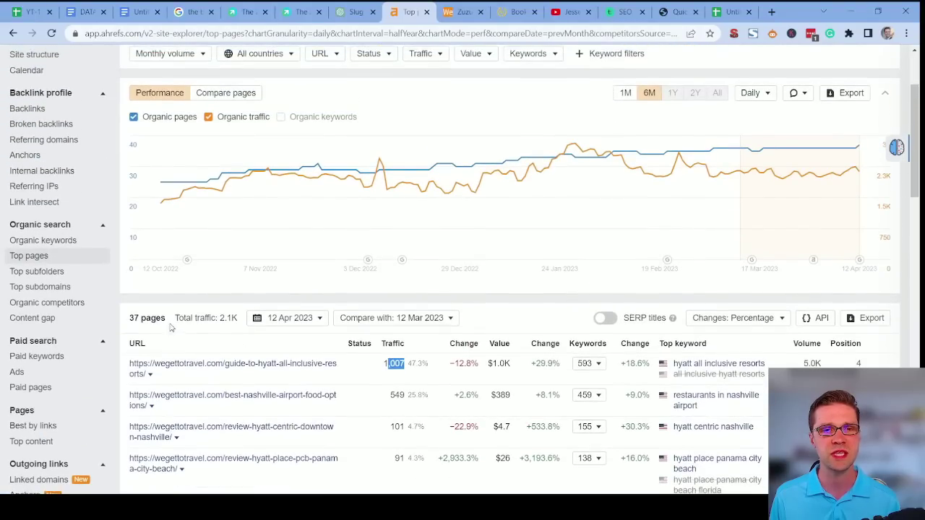
scroll(217, 282, down, 2)
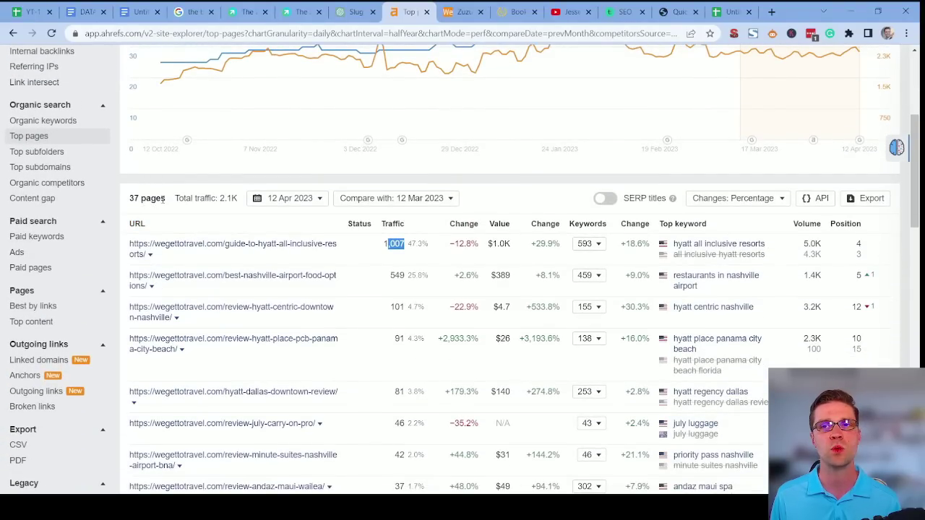
Step: Find the ten suggested wegettotravel.com Hyatt articles in the 'Slug for Travel Articles' ChatGPT chat
key(ctrl+shift+Tab)
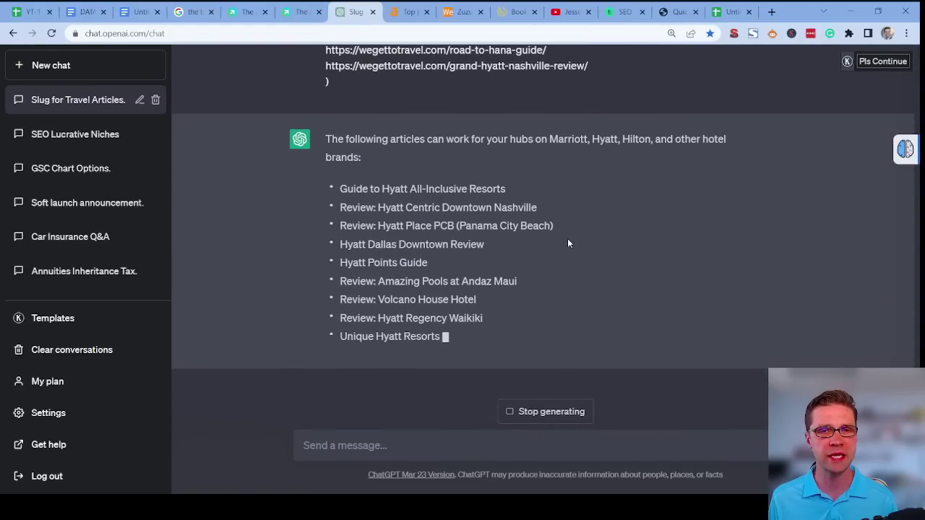
scroll(567, 307, up, 8)
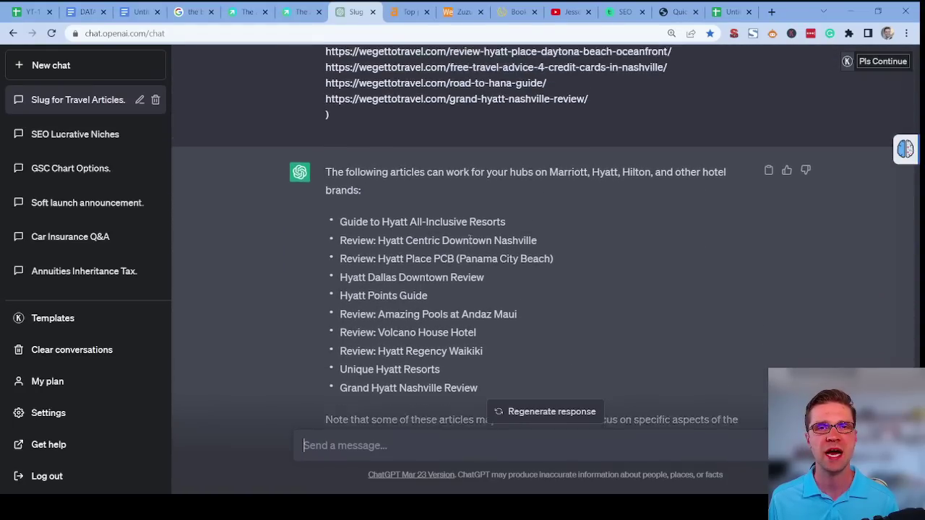
drag(320, 251, 583, 251)
click(568, 250)
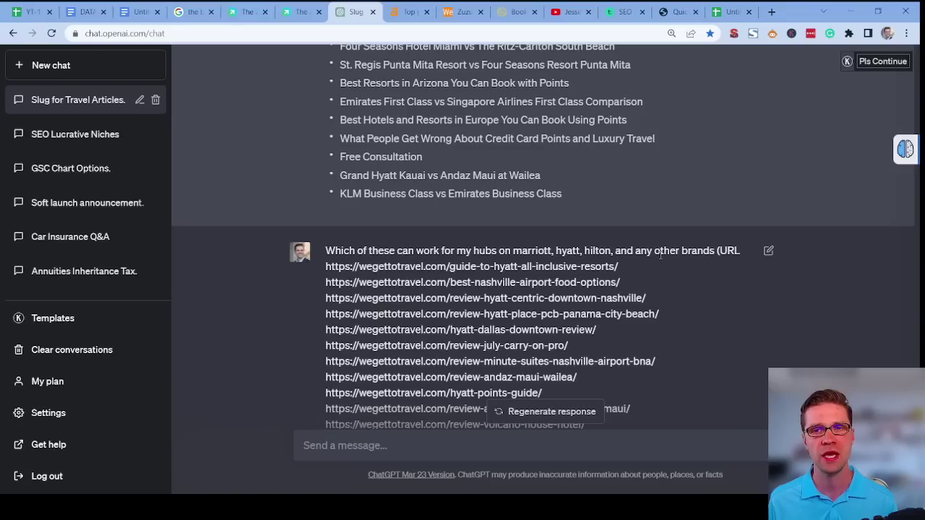
scroll(394, 167, down, 10)
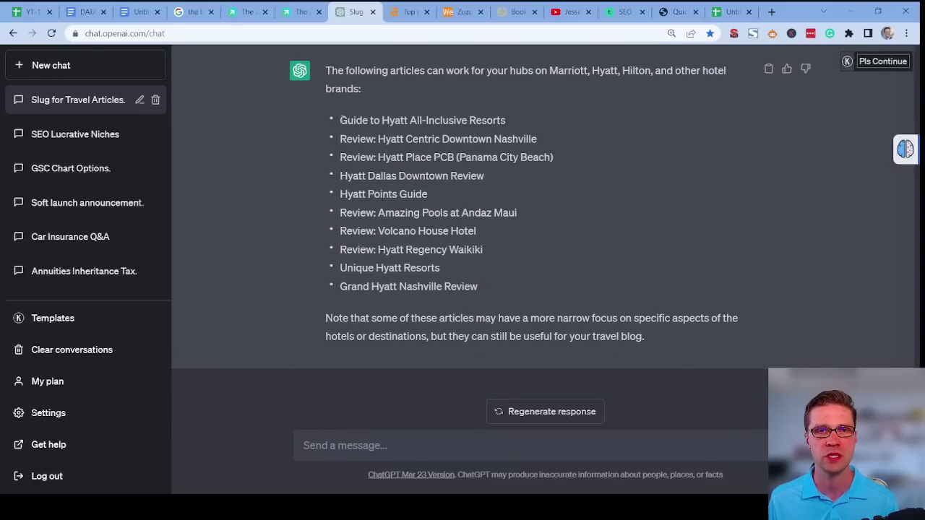
drag(340, 120, 504, 113)
Step: Copy ChatGPT's Hyatt article list into G11:G20 as plain text
click(725, 7)
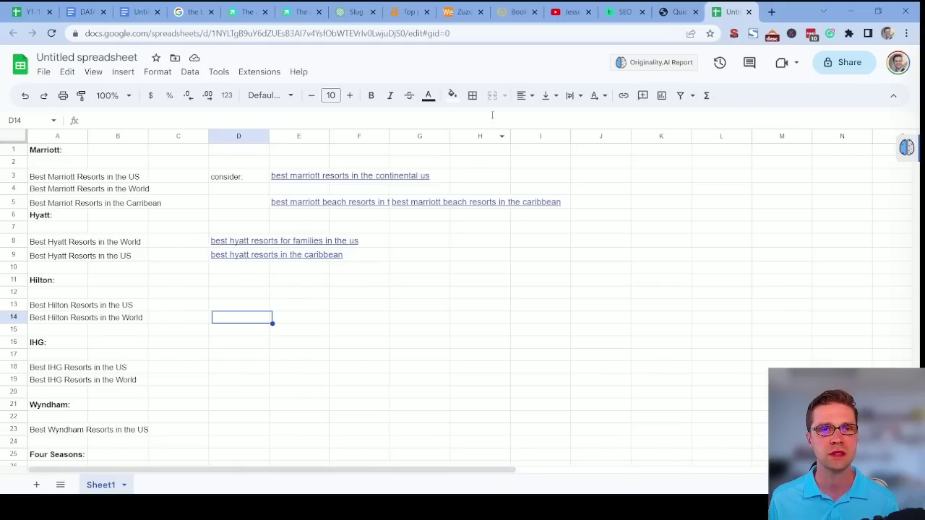
click(355, 12)
drag(337, 133, 510, 289)
key(ctrl+c)
click(726, 11)
click(419, 282)
key(ctrl+v)
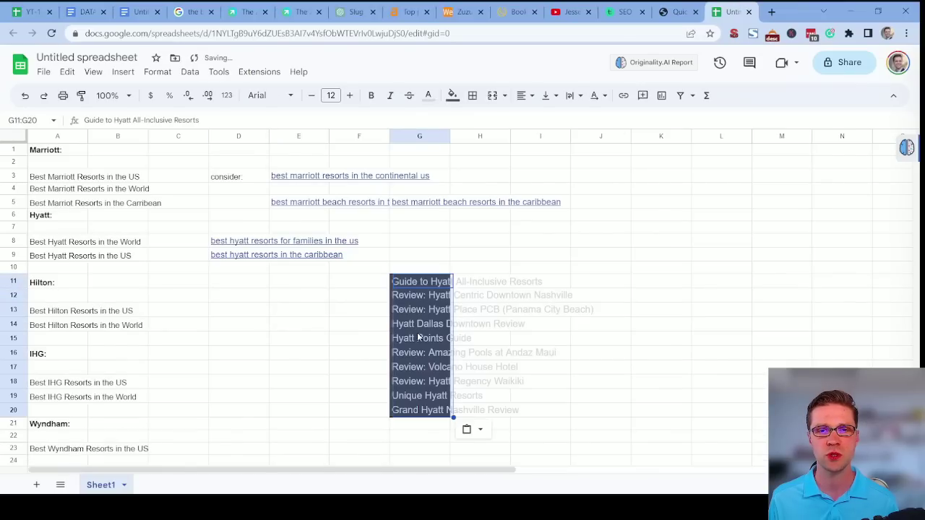
key(ctrl+shift+v)
Step: Copy the Hyatt All-Inclusive Resorts guide and Hyatt Centric Downtown Nashville review into D10 and D11
click(401, 334)
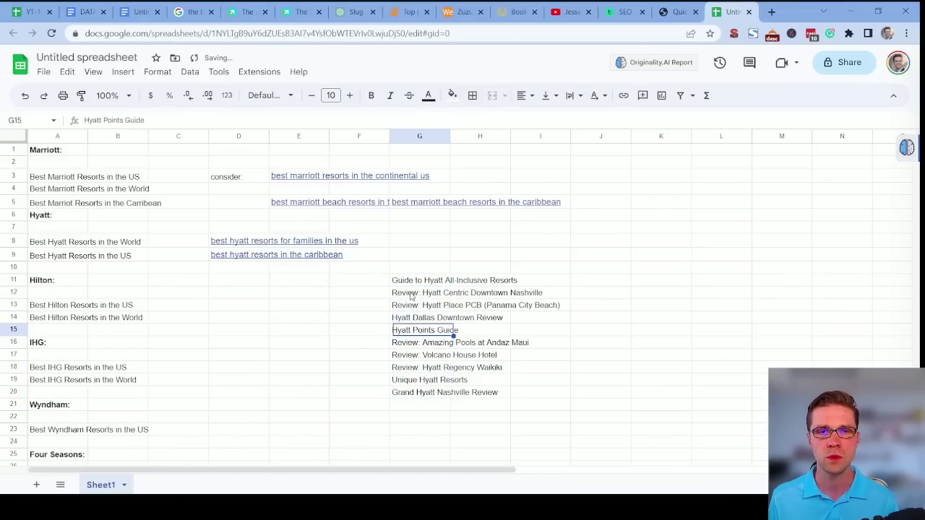
click(412, 269)
click(412, 281)
key(ctrl+c)
click(247, 269)
key(ctrl+v)
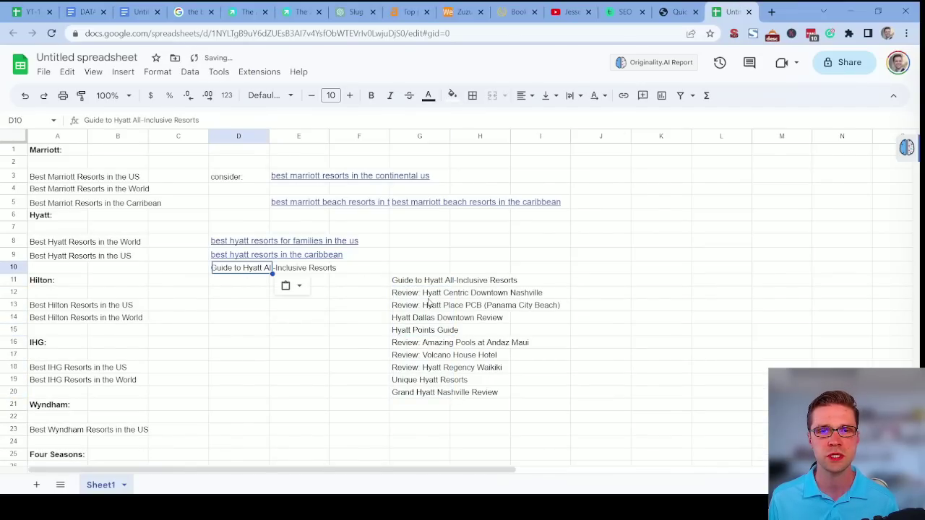
click(416, 296)
key(ctrl+c)
click(230, 281)
key(ctrl+v)
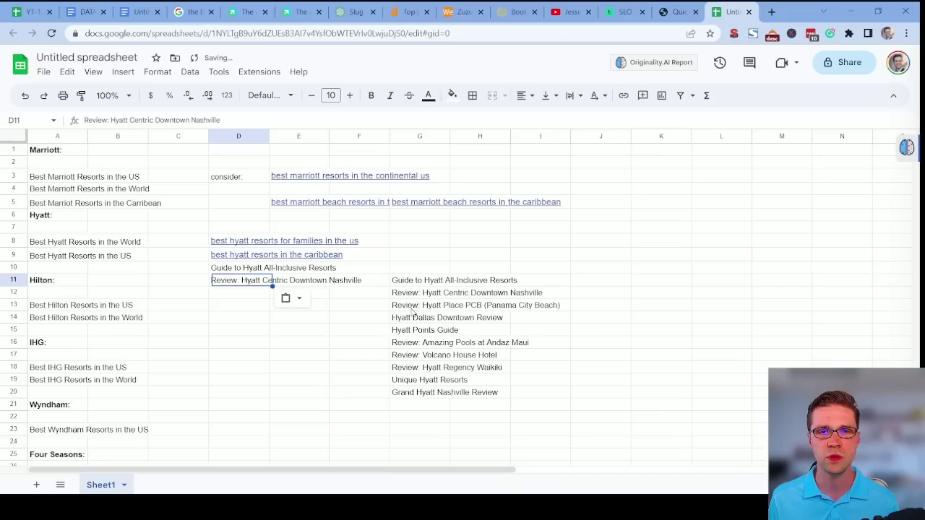
Step: Copy the Hyatt Place PCB, Hyatt Dallas Downtown and Hyatt Points Guide titles into D12–D14
click(416, 307)
key(ctrl+c)
click(223, 295)
key(ctrl+v)
click(415, 318)
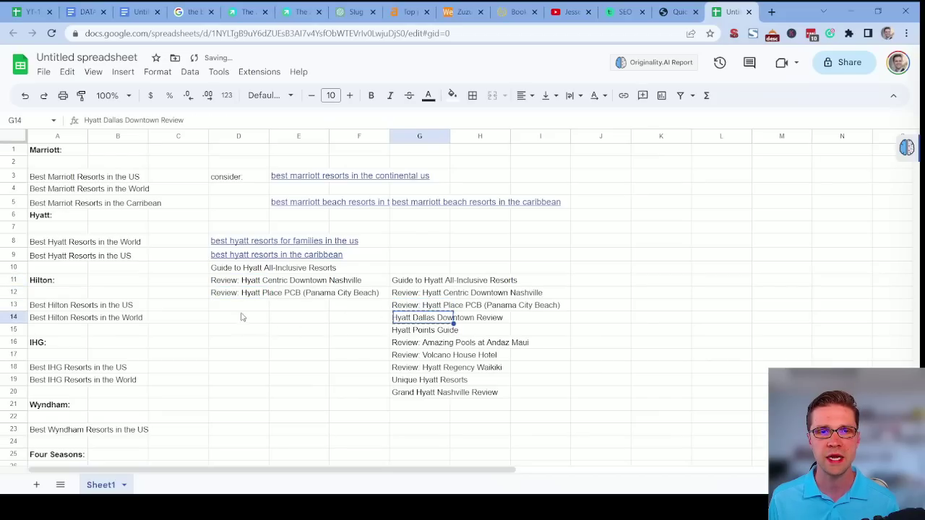
click(238, 305)
key(ctrl+v)
click(415, 331)
key(ctrl+c)
click(240, 319)
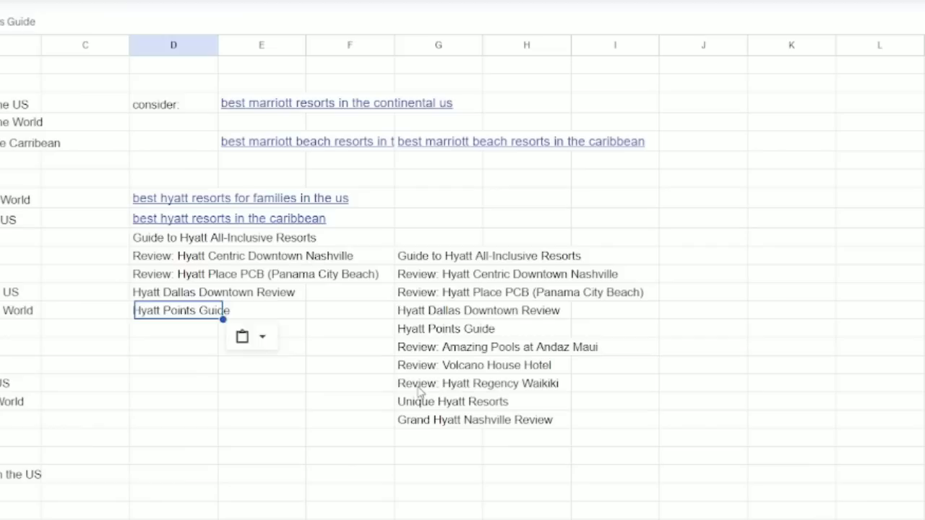
Step: Copy the Hyatt Regency Waikiki, Unique Hyatt Resorts and Grand Hyatt Nashville titles into D15–D17
click(429, 369)
key(ctrl+c)
click(242, 331)
key(ctrl+v)
click(416, 381)
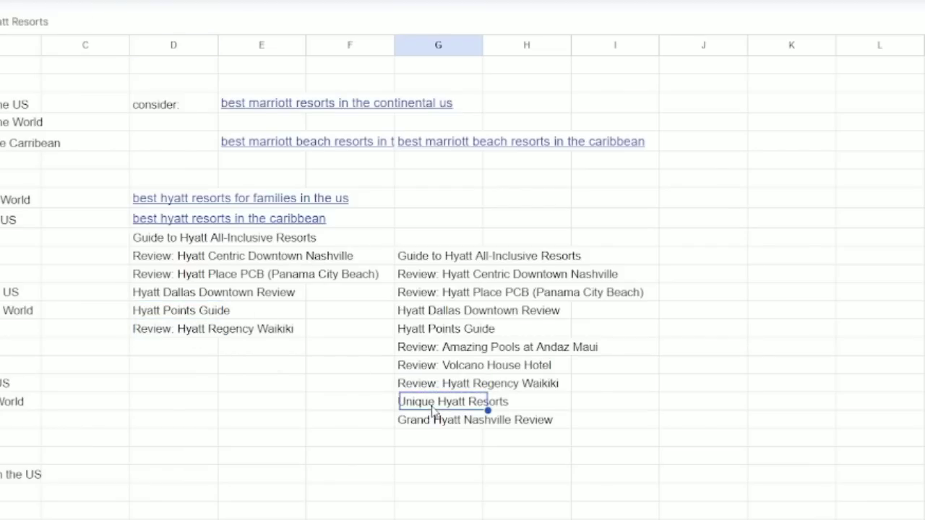
click(157, 348)
key(ctrl+v)
click(438, 418)
key(ctrl+c)
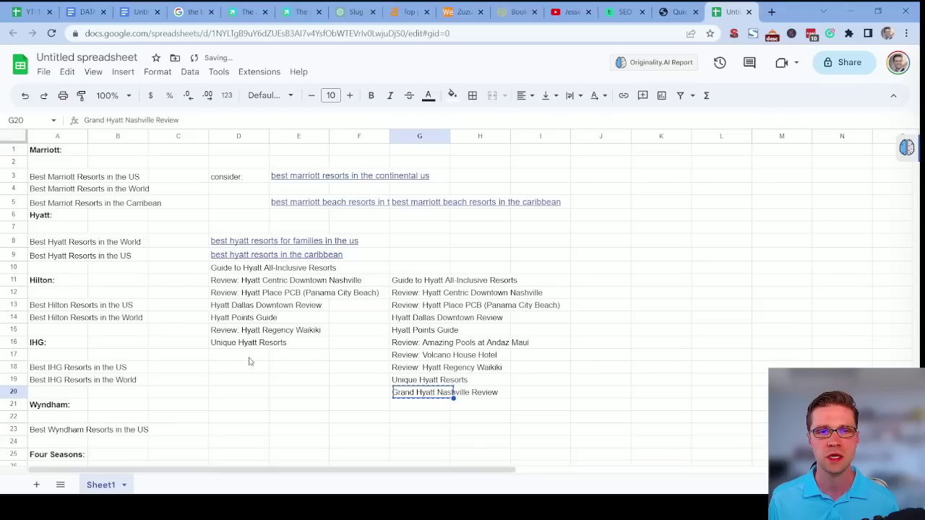
click(174, 365)
key(ctrl+v)
Step: Delete the duplicate title list from G11:G20
drag(438, 256, 438, 420)
key(Delete)
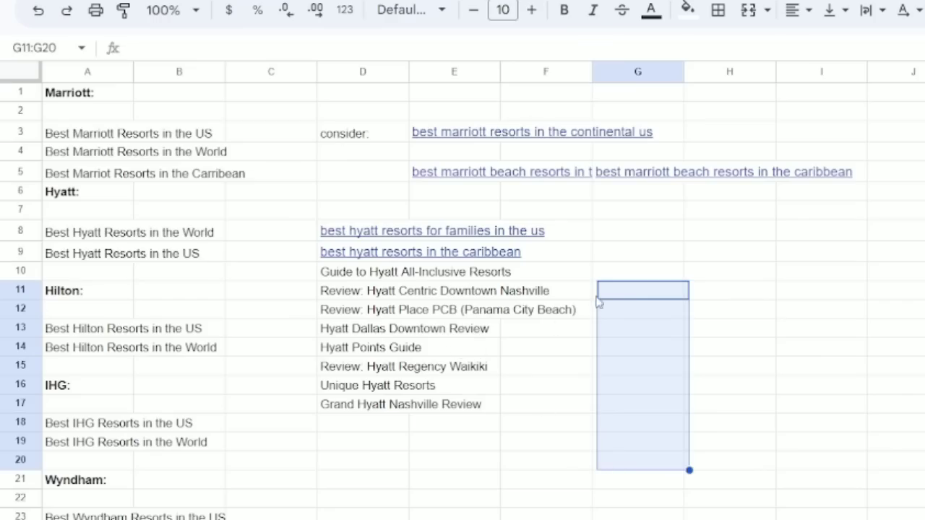
click(396, 283)
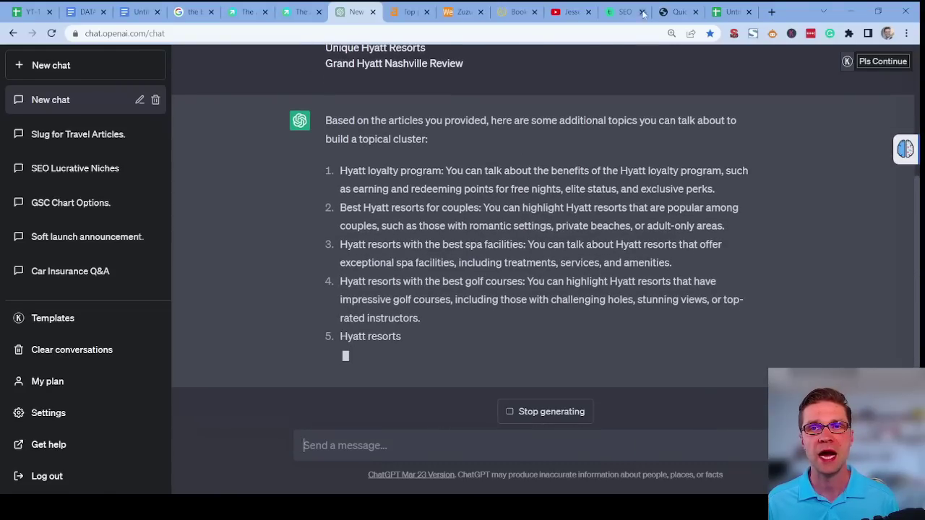
Step: Check the spreadsheet titles, then return to ChatGPT and reread the prompt
click(737, 9)
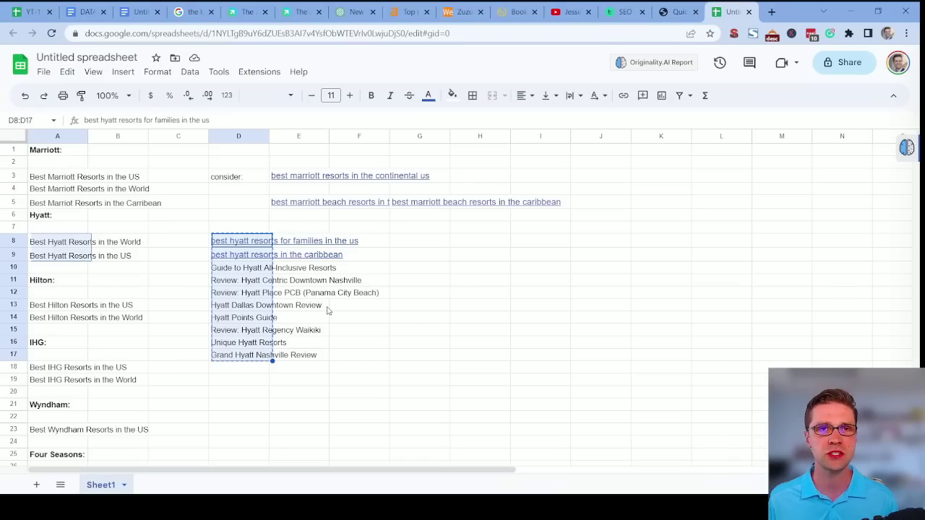
click(356, 12)
scroll(400, 253, up, 3)
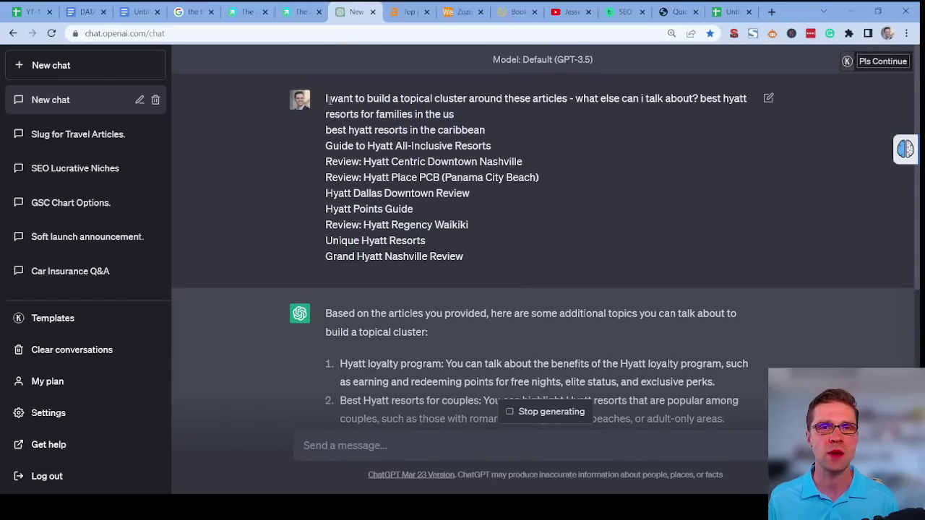
drag(327, 99, 573, 99)
click(573, 98)
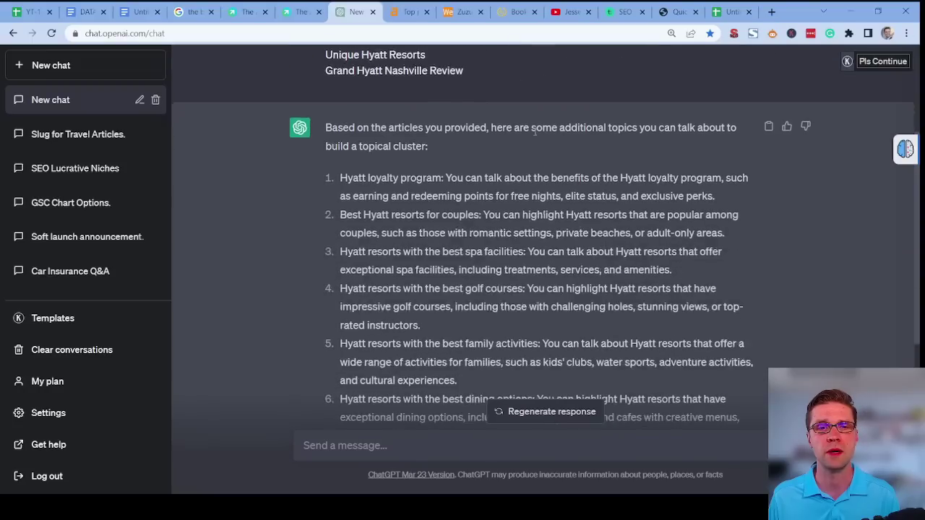
Step: Highlight the loyalty program, couples, spa and fourth Hyatt suggestions while reading them
scroll(463, 289, down, 1)
drag(103, 438, 224, 438)
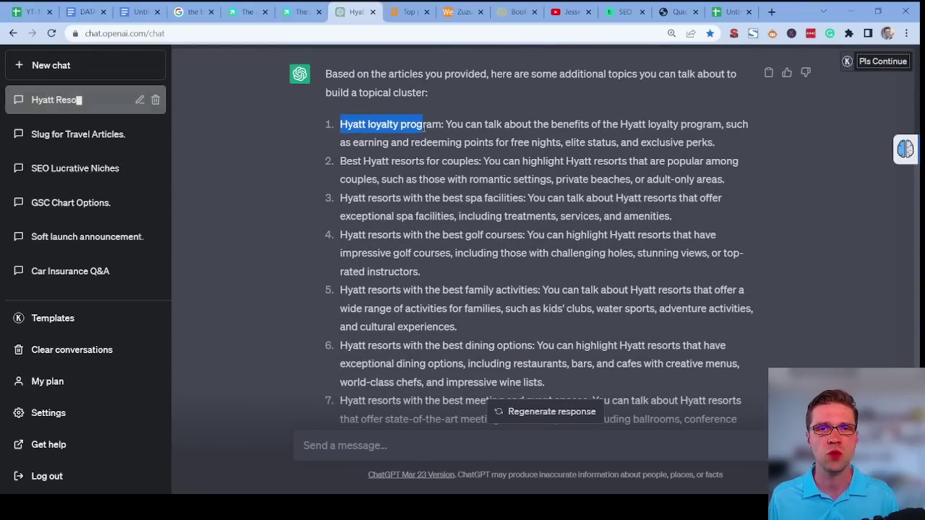
click(144, 489)
drag(340, 160, 479, 161)
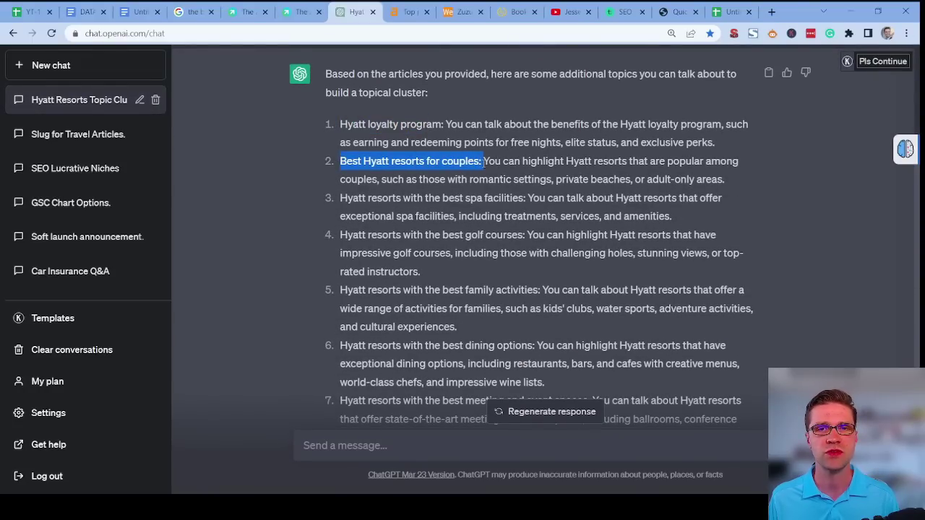
click(451, 184)
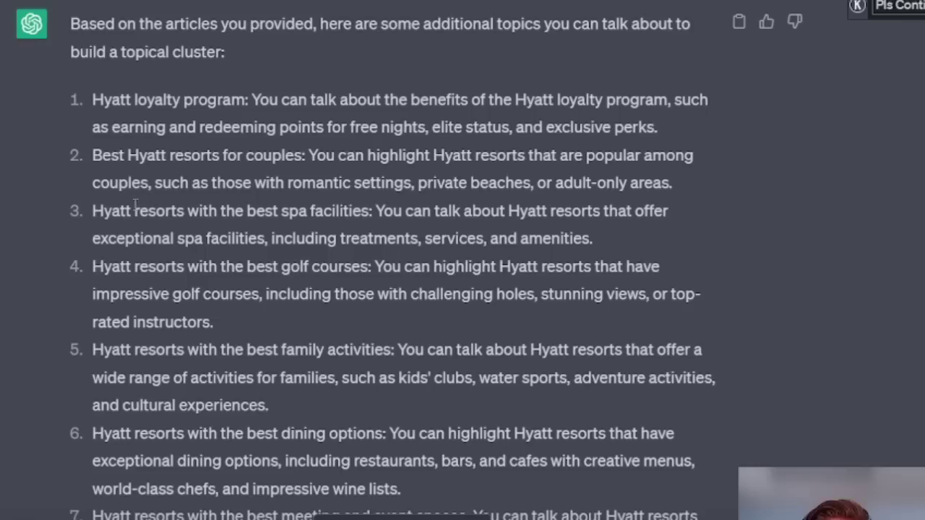
drag(106, 212, 377, 211)
click(342, 211)
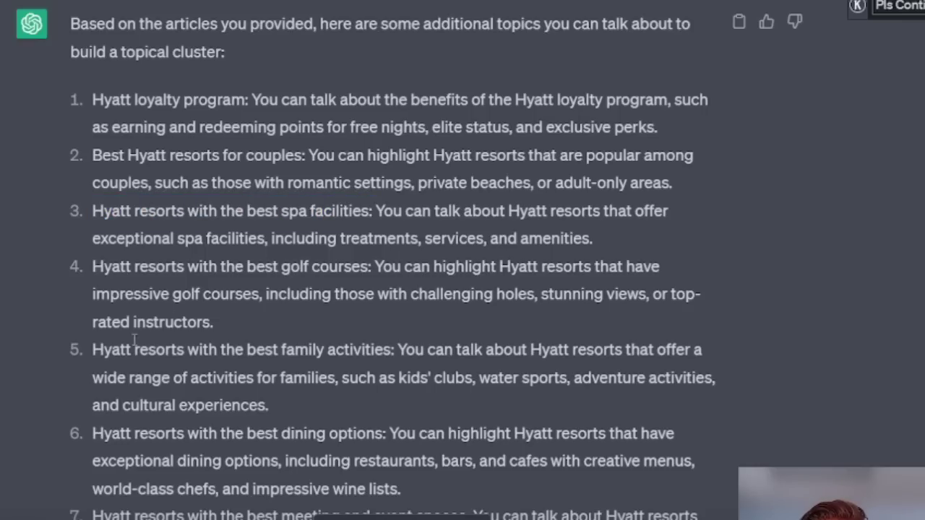
drag(98, 281, 155, 282)
click(209, 268)
Step: Read the remaining suggestions, then switch to the DATA document with Ctrl+2
scroll(135, 260, down, 2)
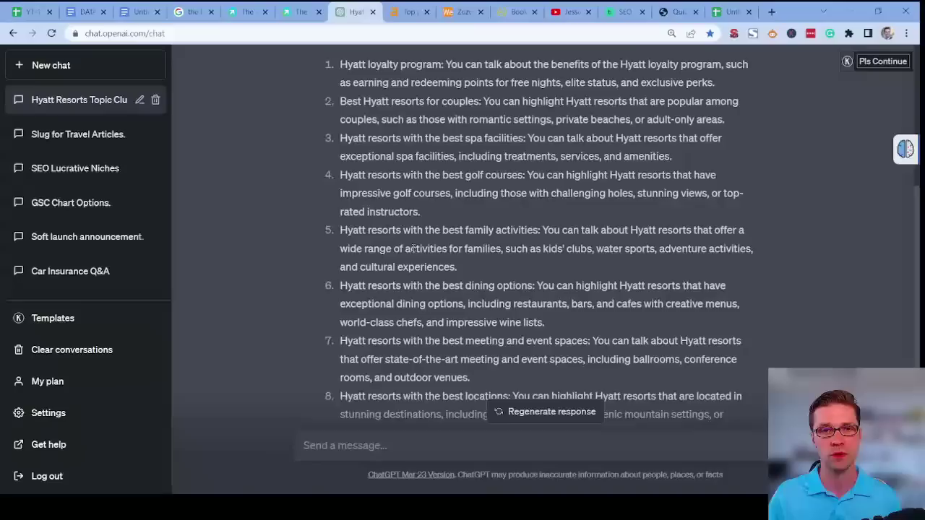
scroll(417, 248, down, 2)
scroll(435, 272, up, 3)
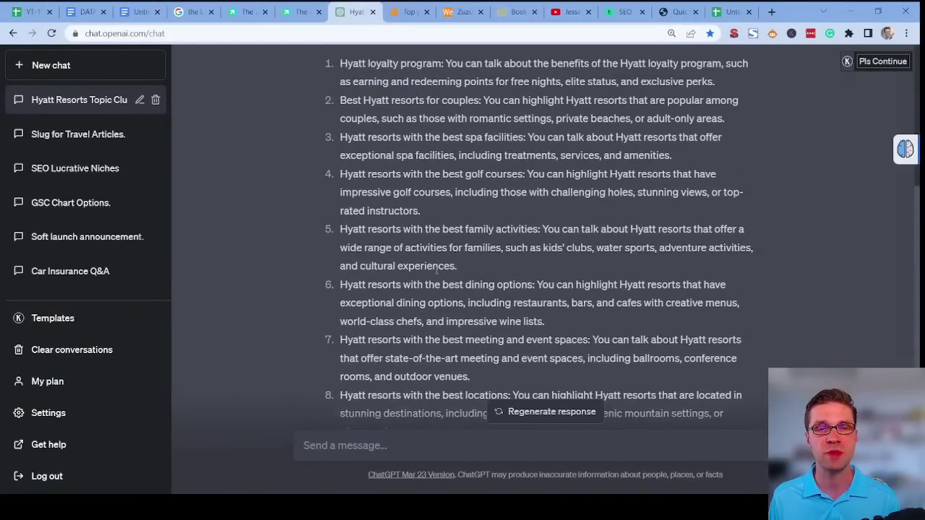
key(ctrl+2)
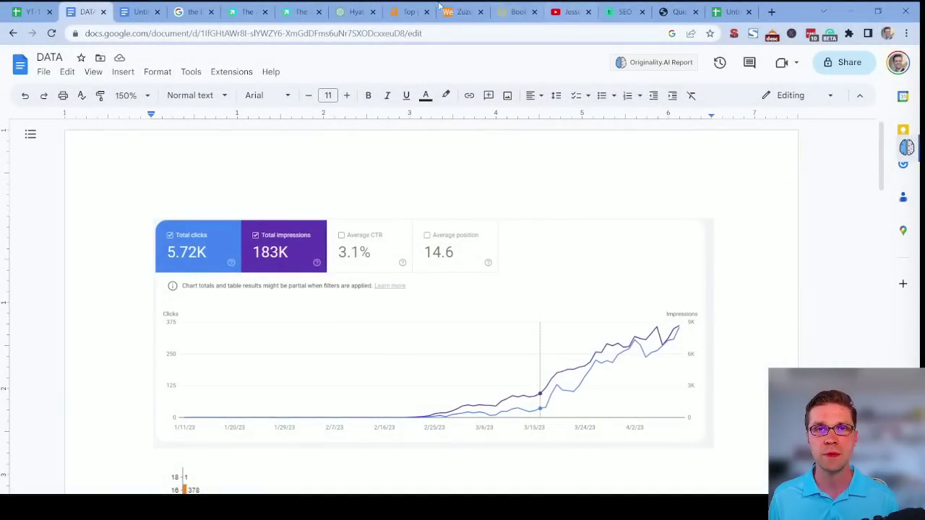
Step: Reopen ChatGPT and scroll through its Hyatt topic ideas down to item 10 and back
click(356, 11)
scroll(412, 258, down, 5)
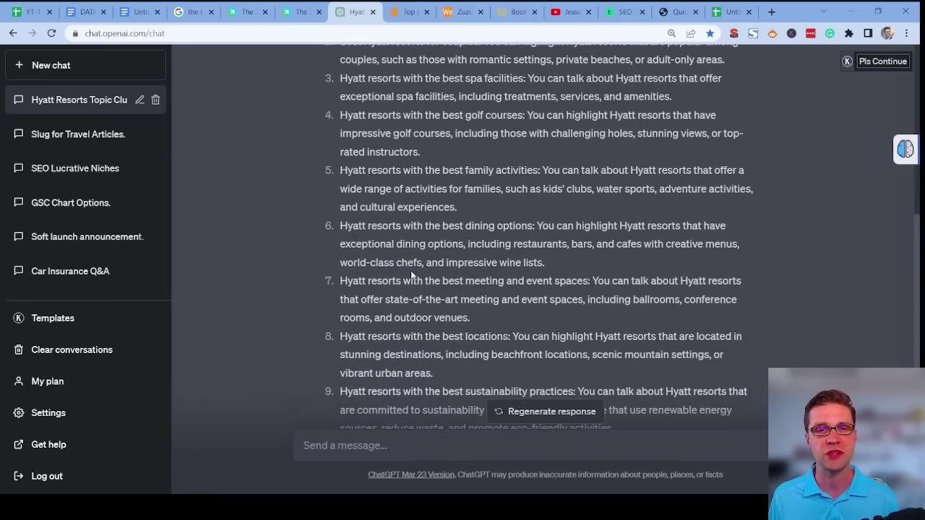
scroll(426, 275, up, 10)
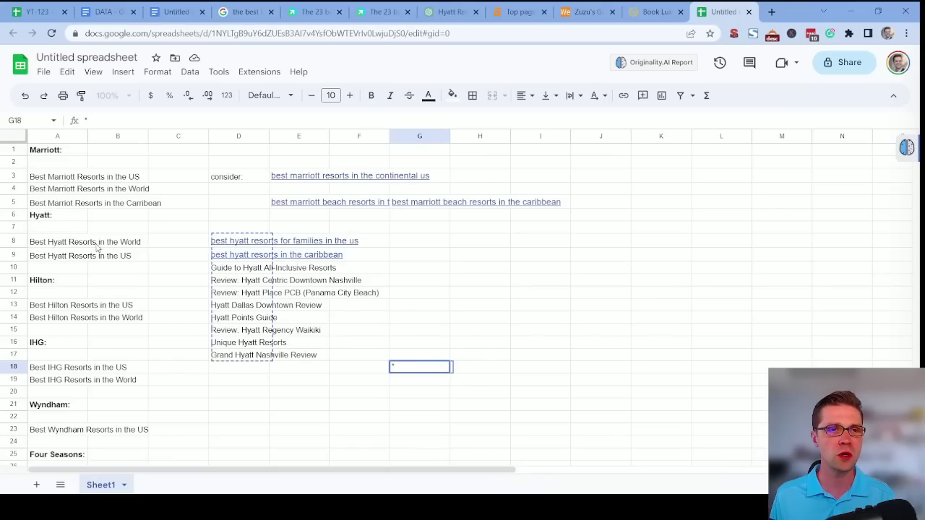
Step: Copy the ten Hyatt titles in D8:D17
drag(97, 246, 80, 255)
drag(216, 241, 229, 357)
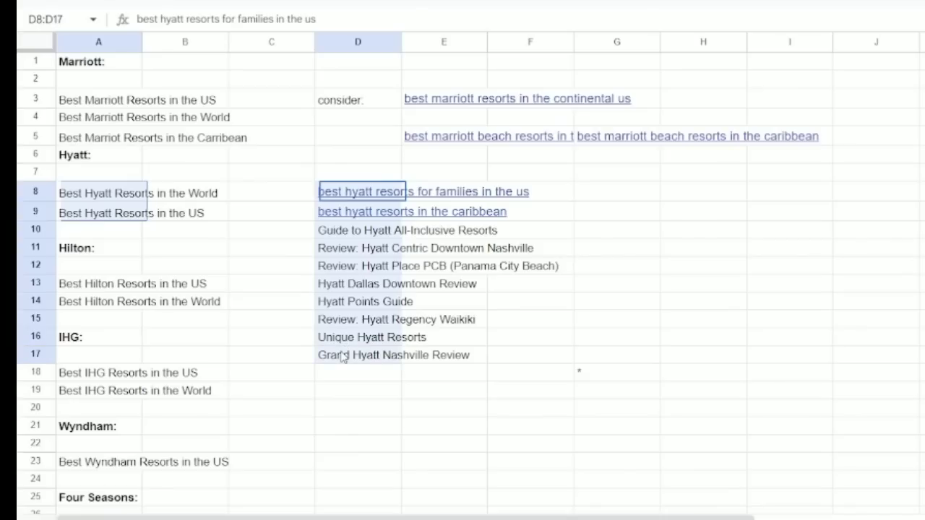
drag(342, 359, 364, 357)
key(ctrl+c)
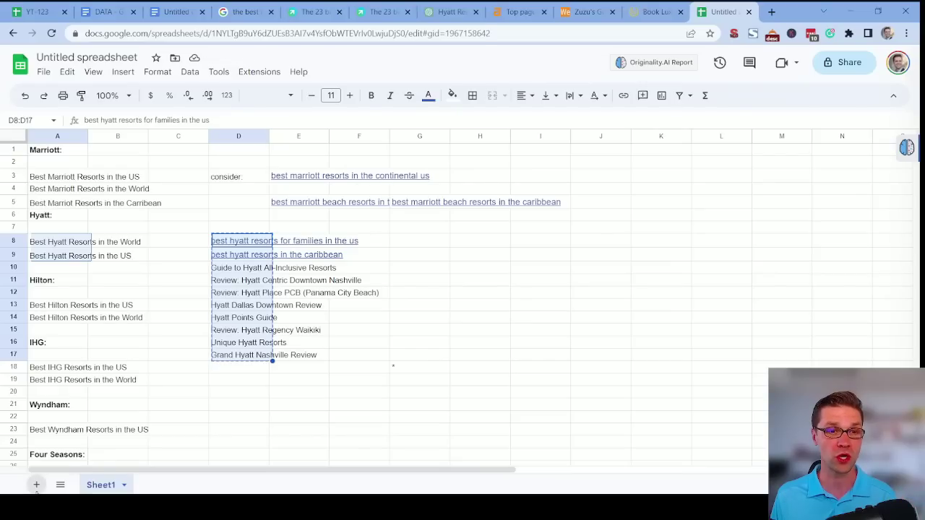
Step: Paste the titles into A1 of a new sheet and name it HYATT
click(36, 485)
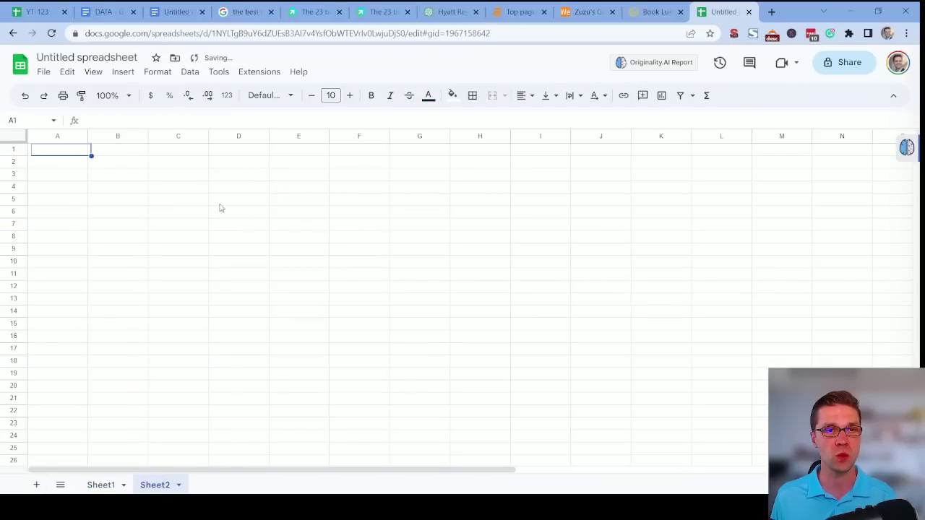
click(73, 150)
key(ctrl+v)
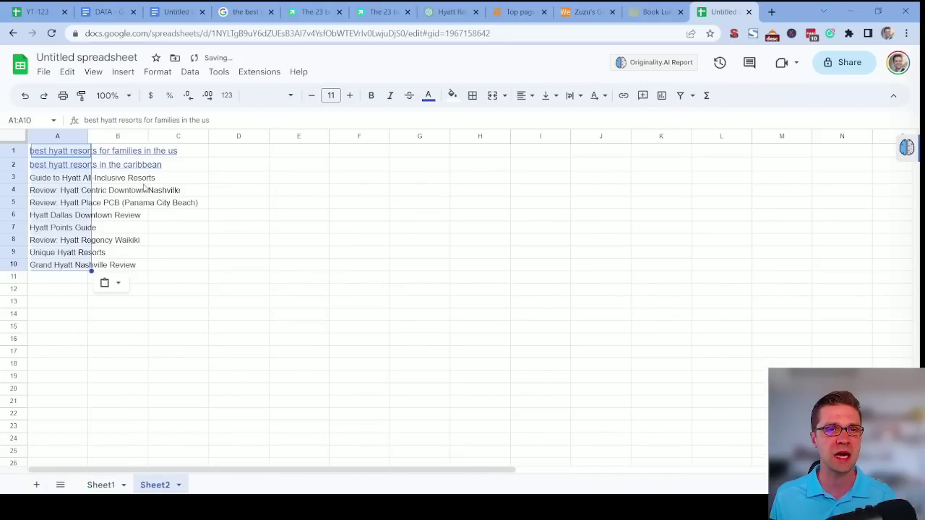
double_click(155, 485)
text(HYATT)
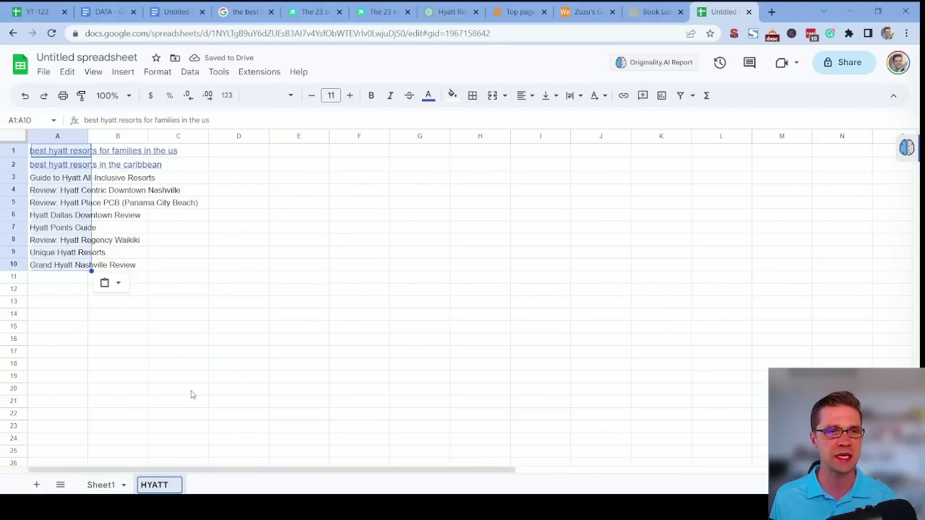
click(190, 392)
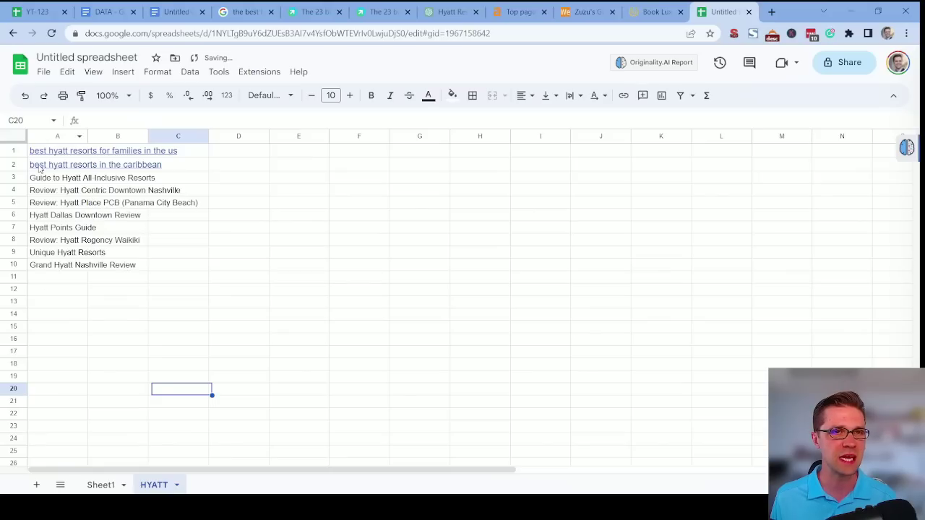
Step: Move the titles from A1:A10 to B1:B10, leaving column A empty
drag(32, 153, 59, 273)
key(ctrl+c)
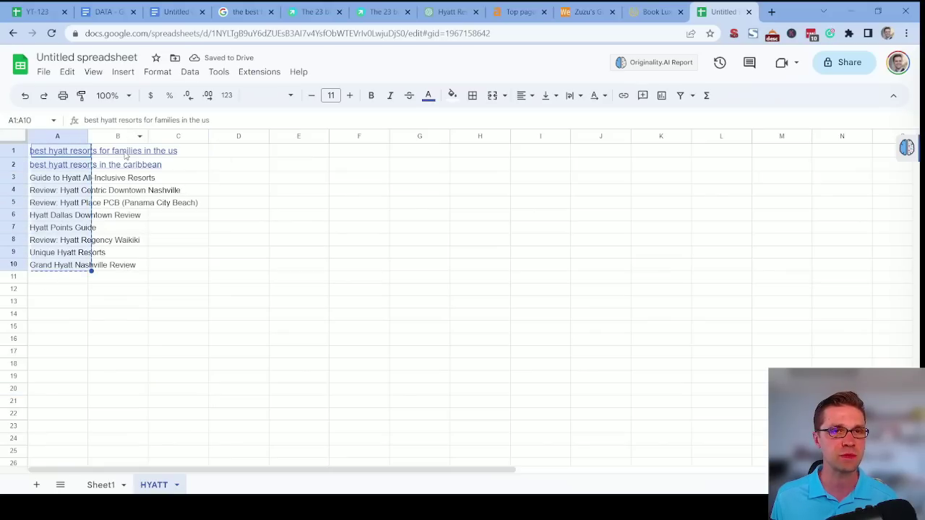
click(118, 150)
key(ctrl+v)
drag(69, 153, 62, 271)
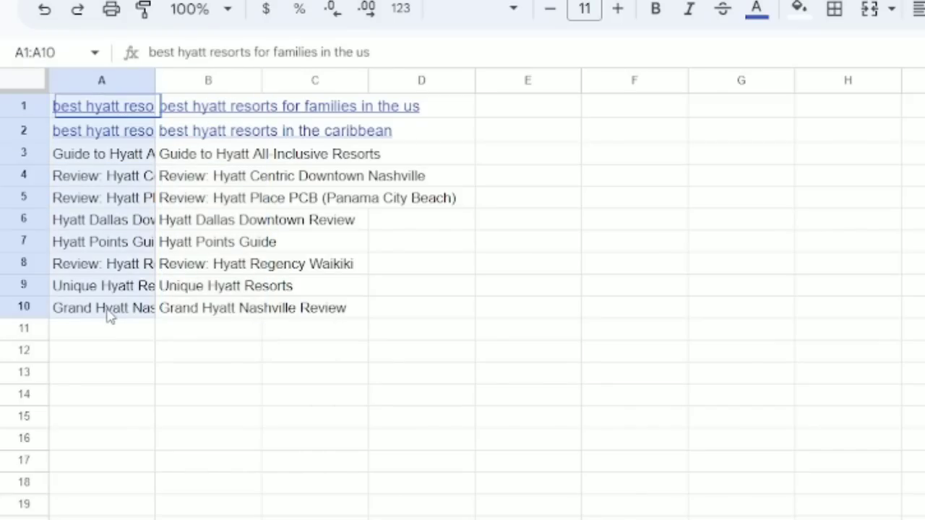
key(Delete)
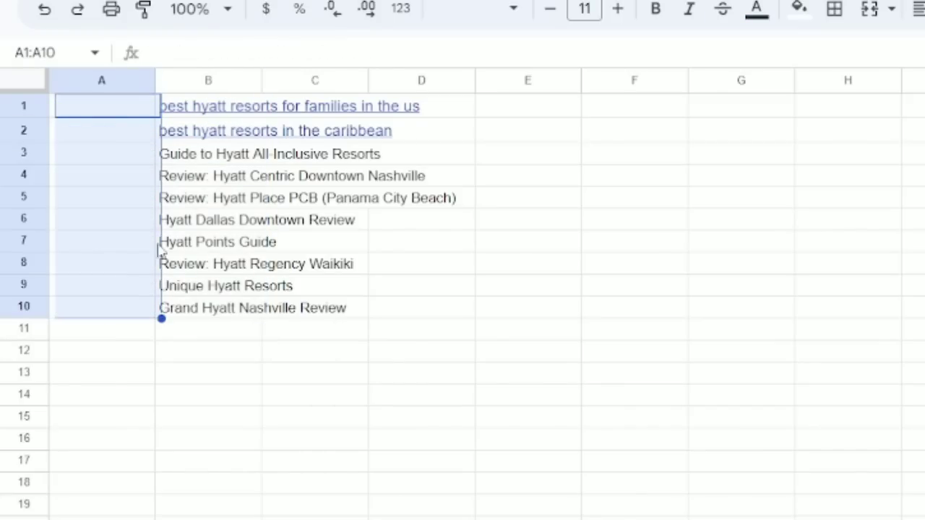
Step: Enter 'The Best Hyatt Resorts' in A1 and widen column A to fit it
click(532, 219)
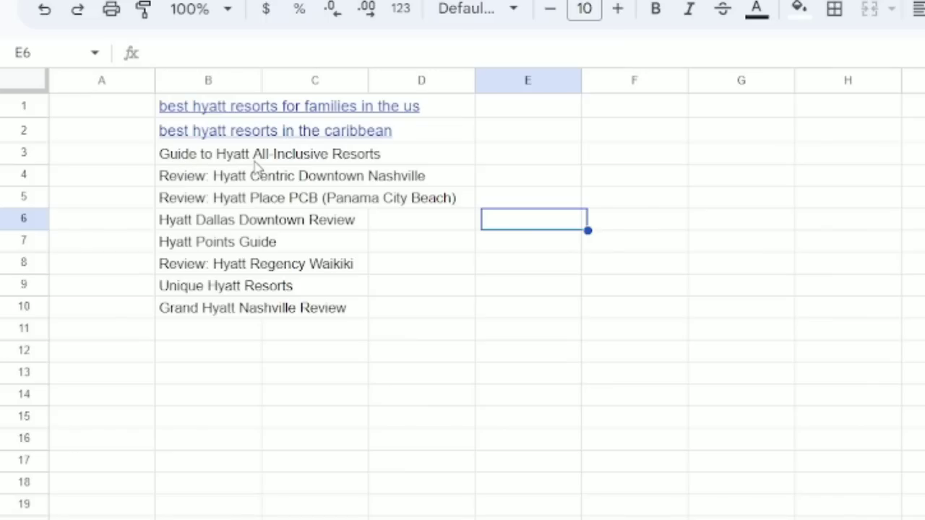
click(108, 105)
text(The B)
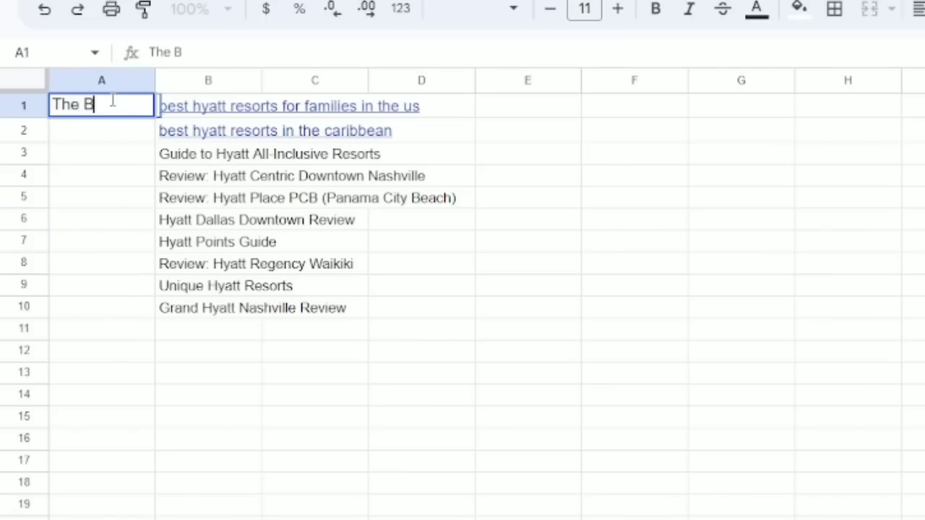
text(est Hyatt)
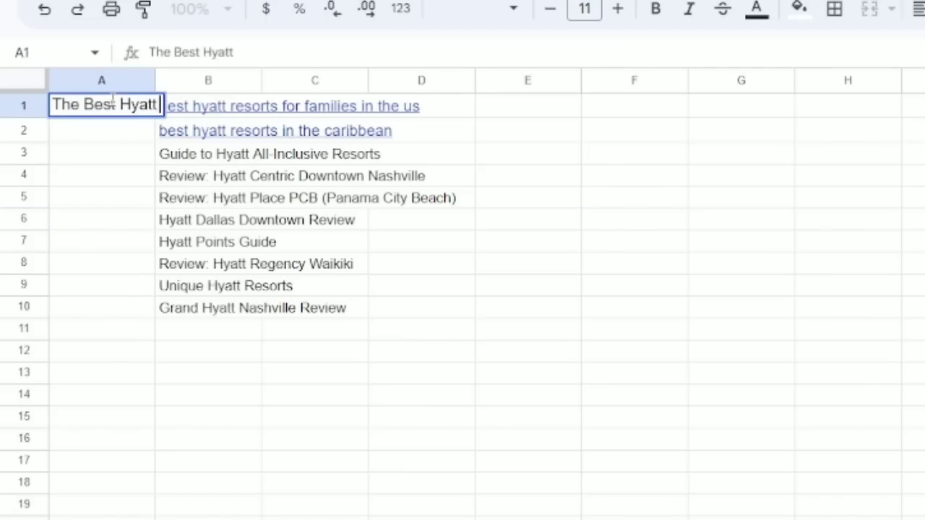
text( Resorts)
click(590, 330)
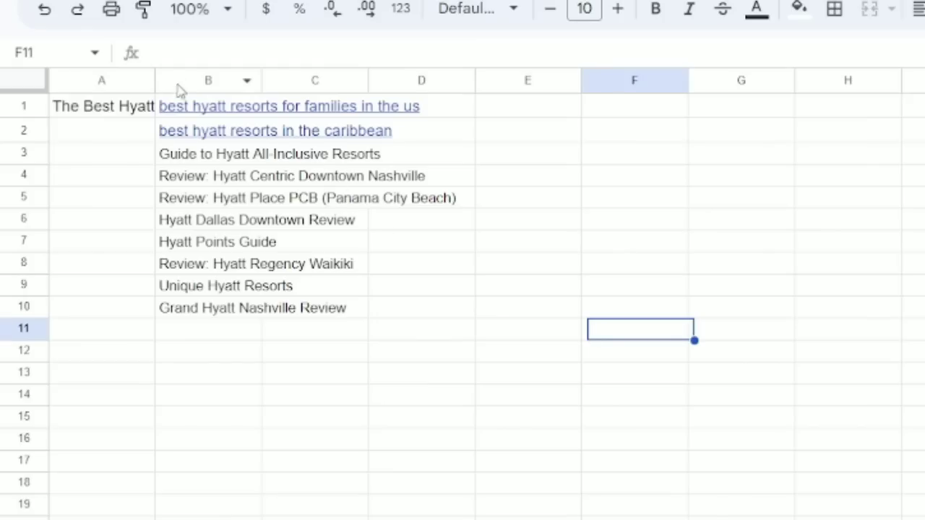
drag(154, 80, 336, 79)
Step: Review the pillar title in A1 against the cluster titles in B1:B10
click(214, 117)
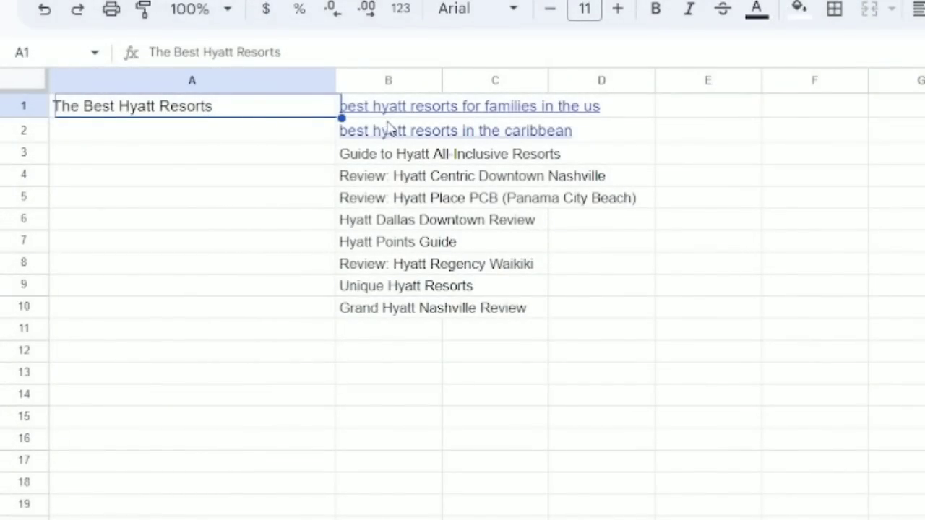
drag(386, 112, 379, 324)
click(354, 353)
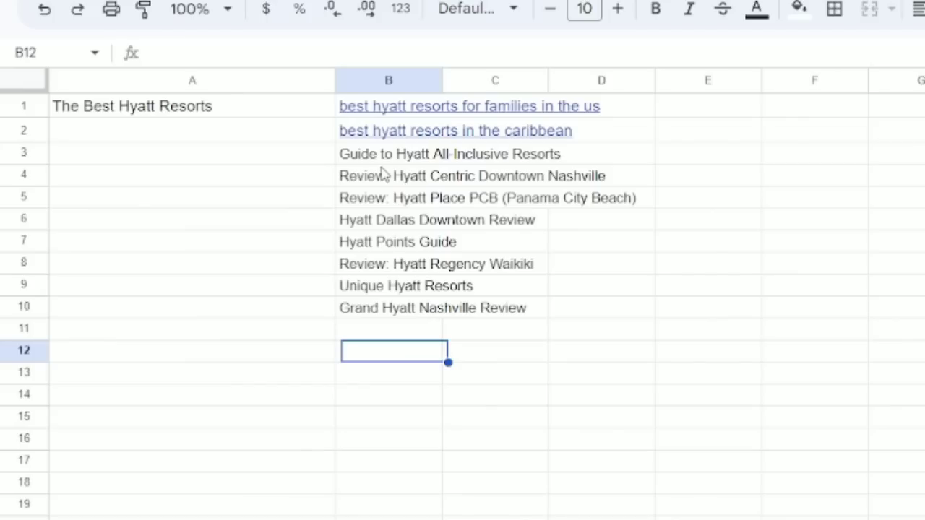
click(202, 105)
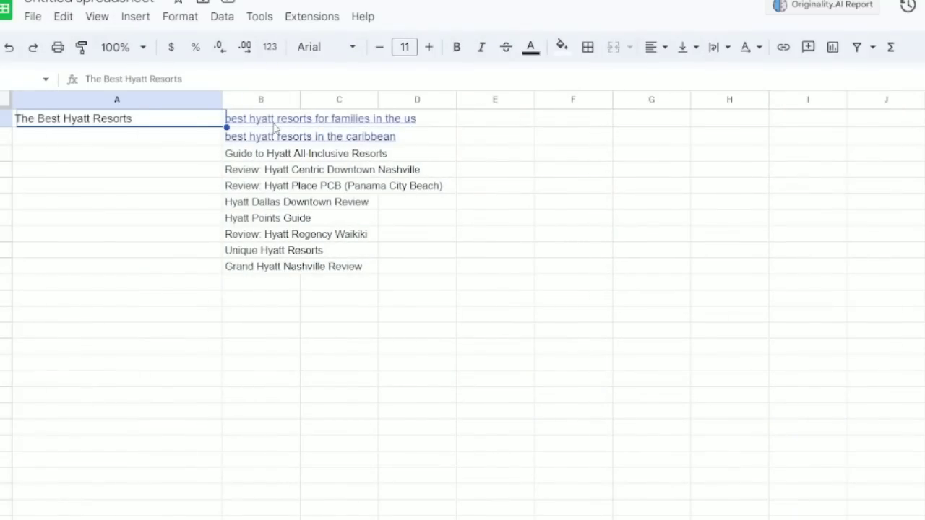
Step: Move the families and Caribbean titles to the bottom of column B
click(275, 124)
click(252, 287)
key(ctrl+v)
click(179, 203)
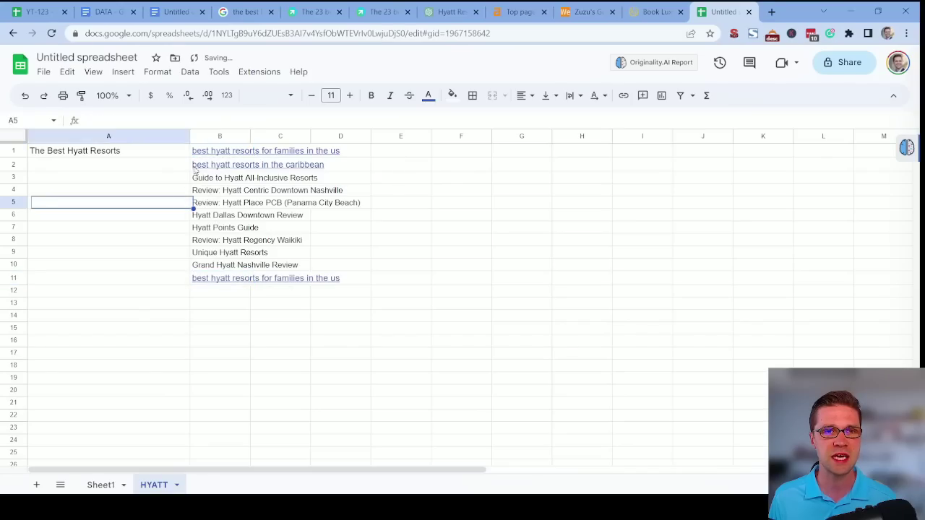
click(260, 118)
key(Delete)
click(163, 216)
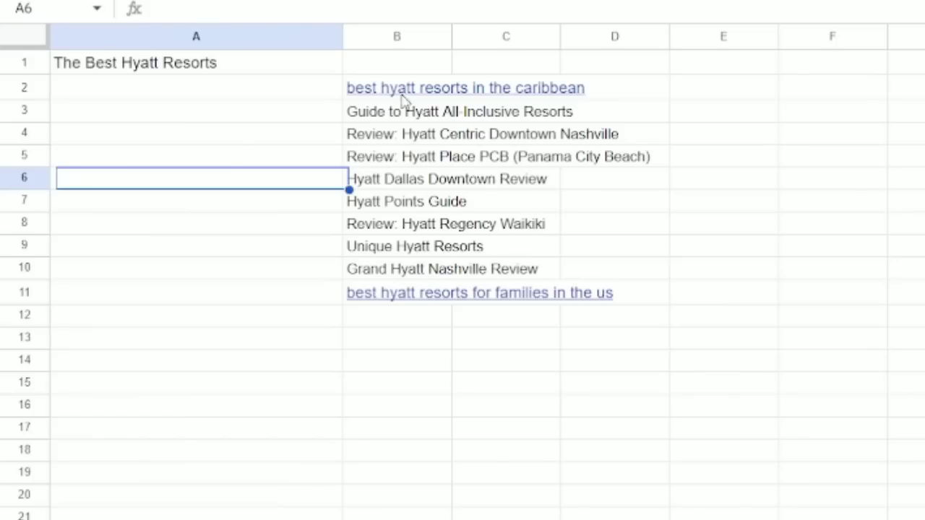
click(402, 94)
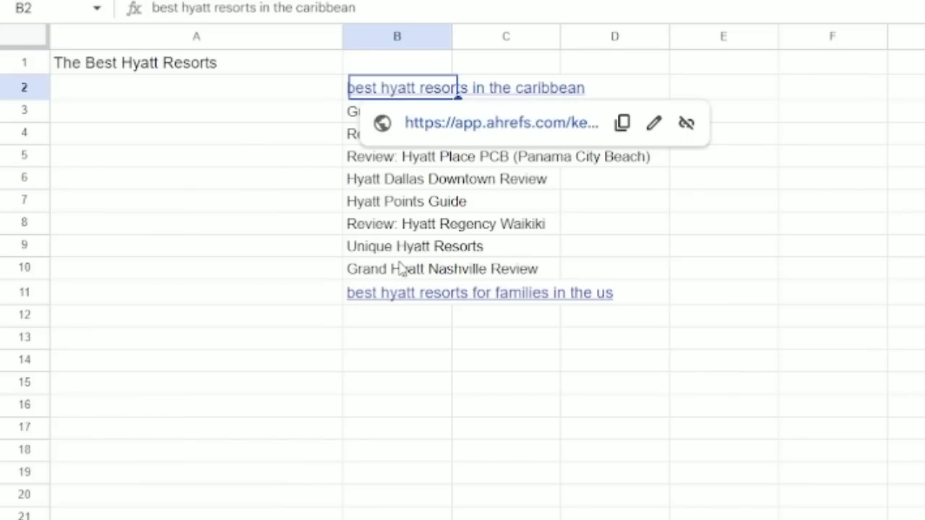
click(384, 324)
key(ctrl+v)
click(391, 92)
key(Delete)
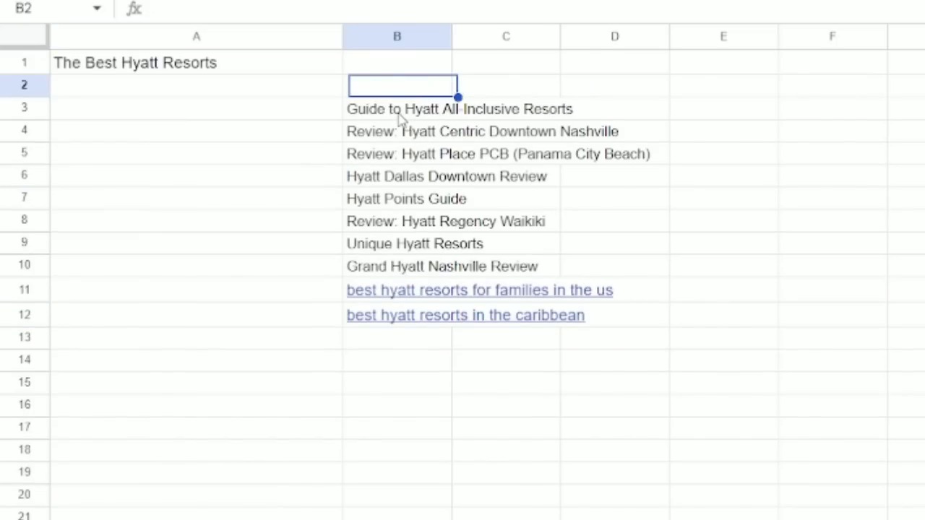
Step: Move the All-Inclusive guide and Hyatt Points Guide titles to the end of the list
click(399, 116)
key(ctrl+c)
click(394, 343)
key(ctrl+v)
click(418, 116)
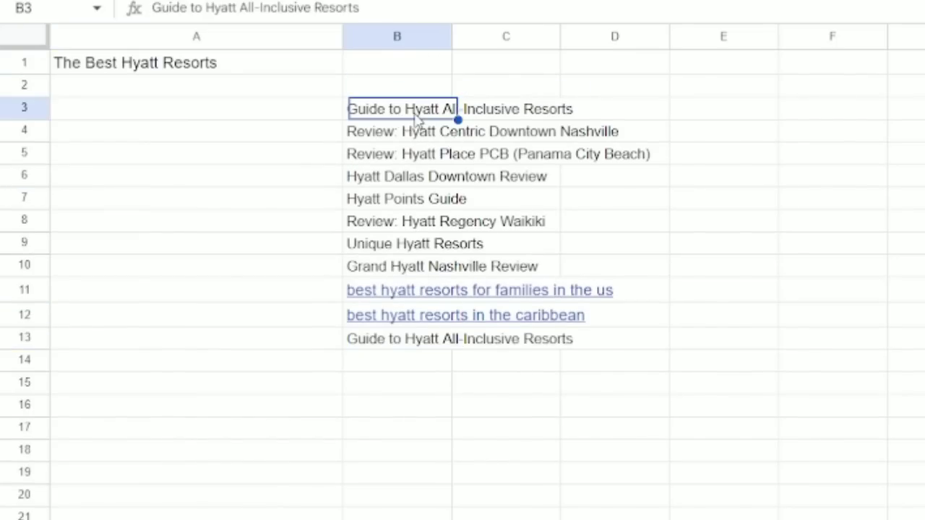
key(Delete)
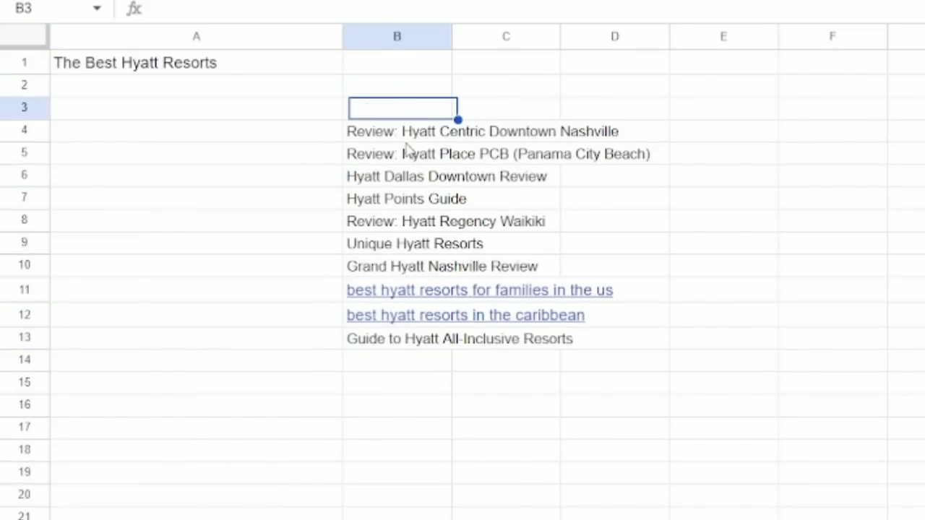
click(394, 205)
key(ctrl+c)
click(385, 361)
key(ctrl+v)
click(392, 202)
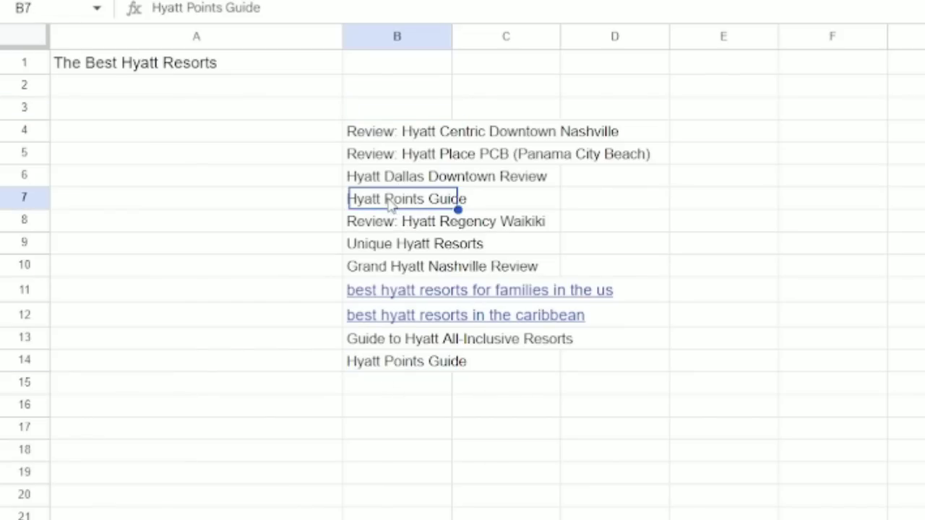
key(Delete)
Step: Move the Unique Hyatt Resorts title to the bottom of column B
click(385, 249)
key(ctrl+c)
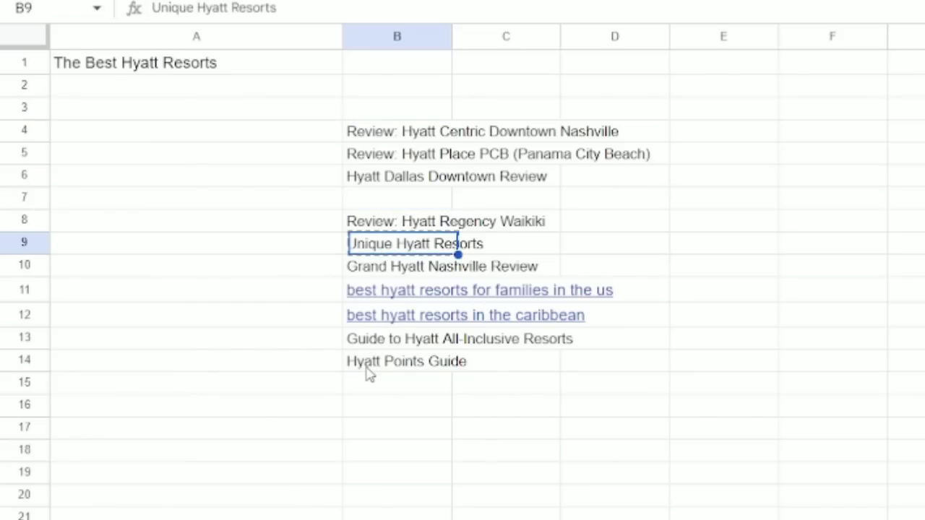
click(368, 375)
key(ctrl+v)
click(388, 250)
key(Delete)
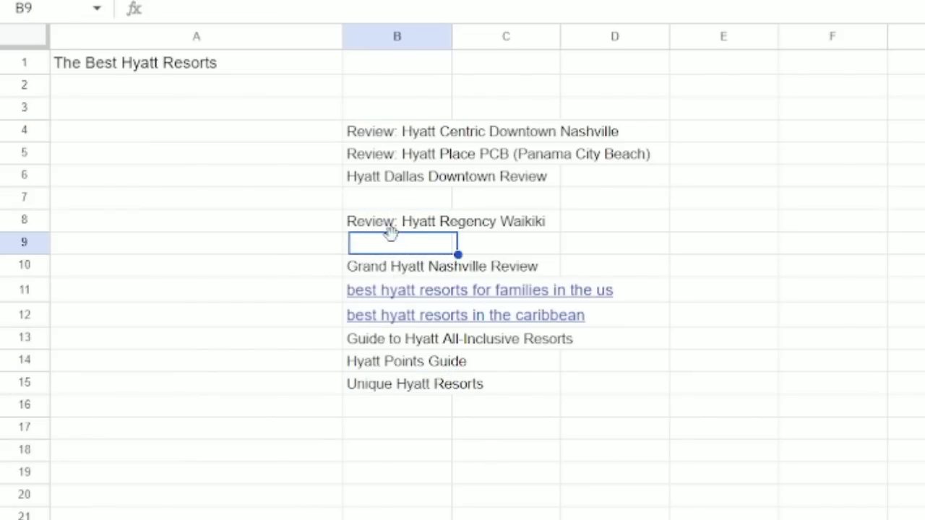
Step: Delete the emptied rows 2, 3 and 7 so the titles run continuously
click(33, 201)
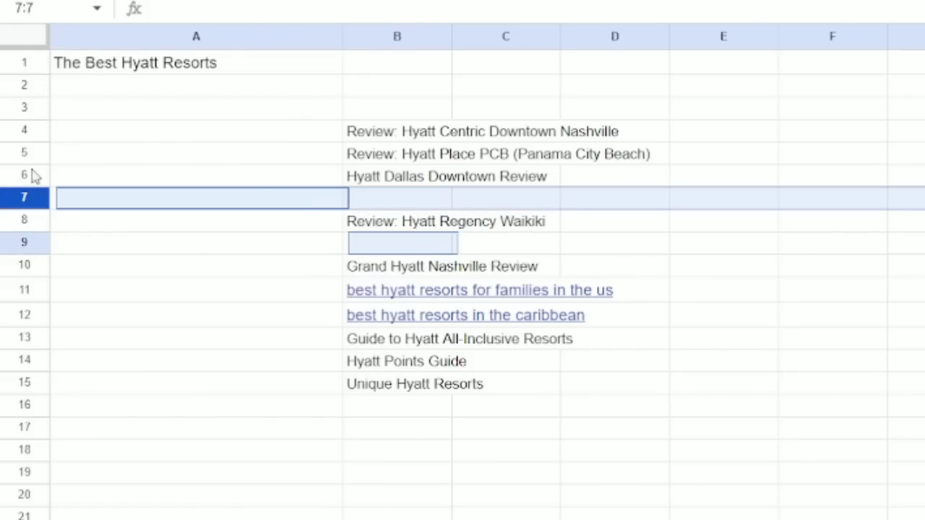
ctrl+click(30, 108)
ctrl+click(25, 85)
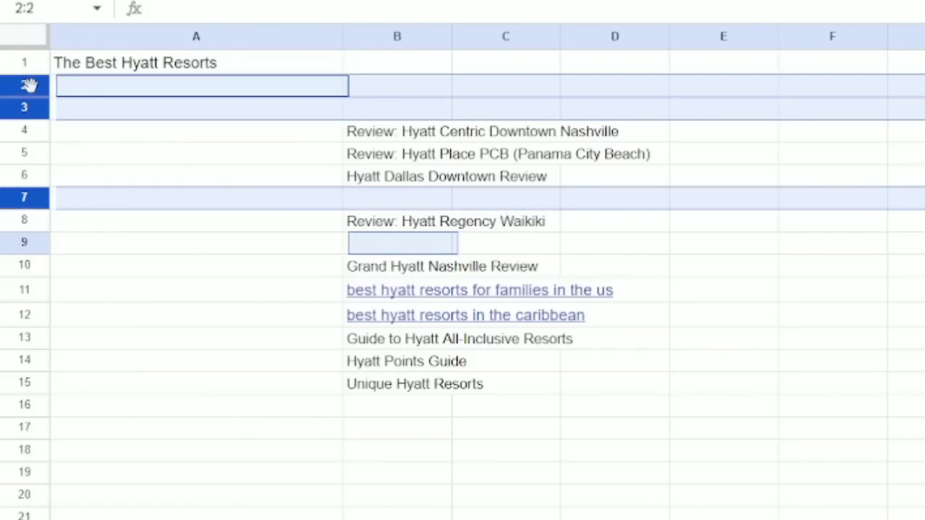
right_click(24, 85)
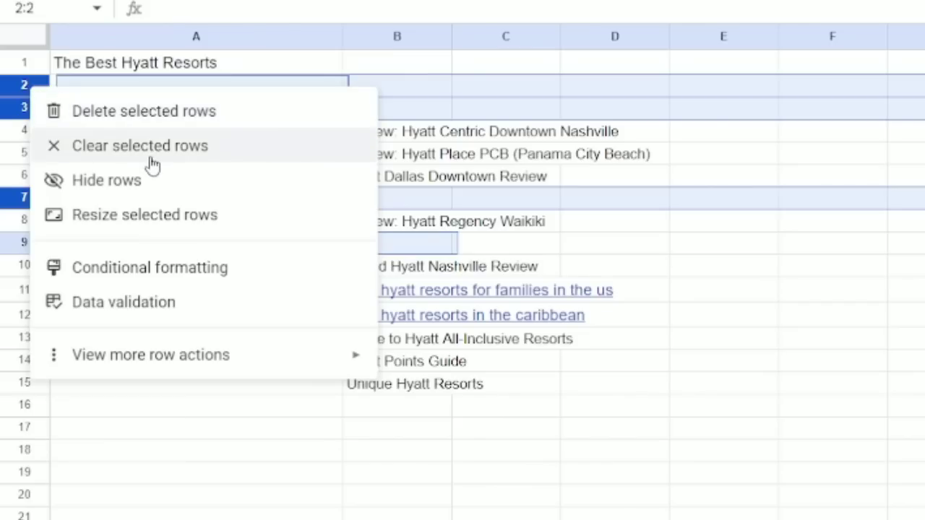
click(155, 116)
click(497, 342)
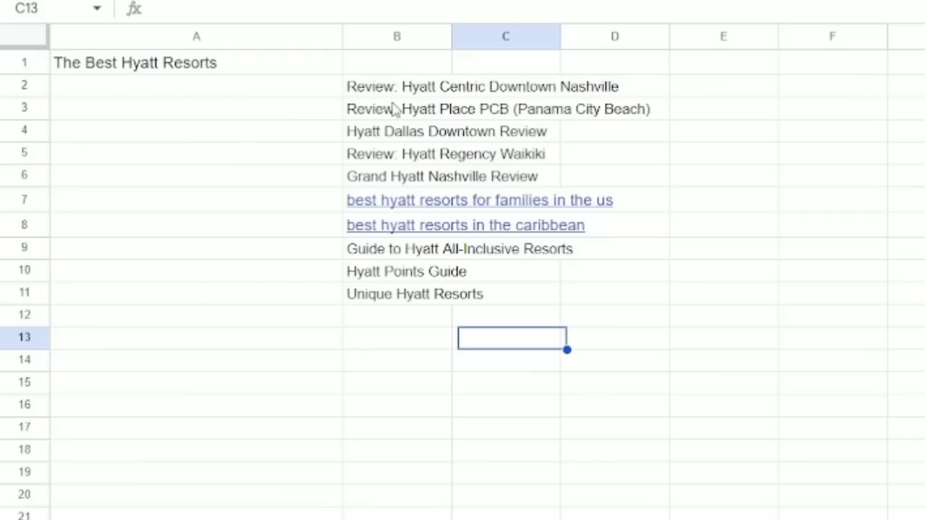
click(411, 292)
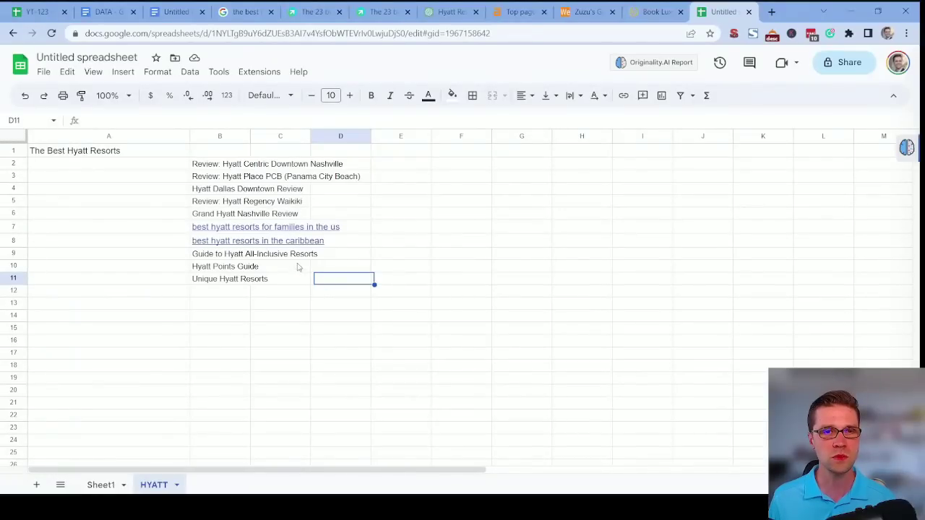
click(248, 254)
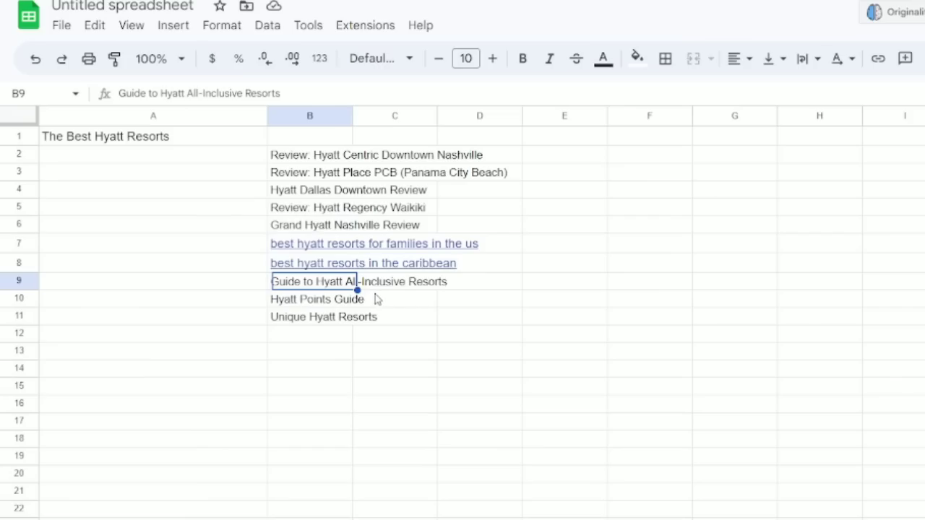
click(289, 304)
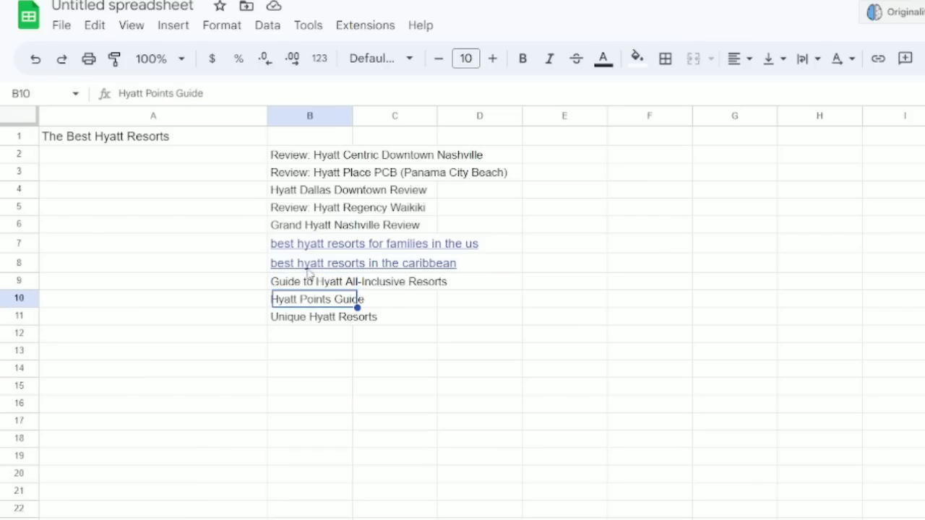
click(285, 269)
click(424, 344)
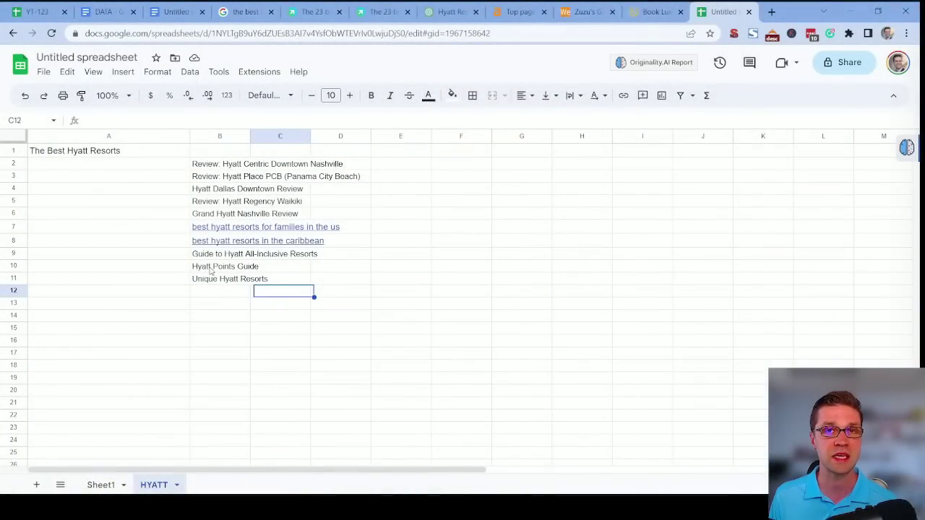
click(209, 269)
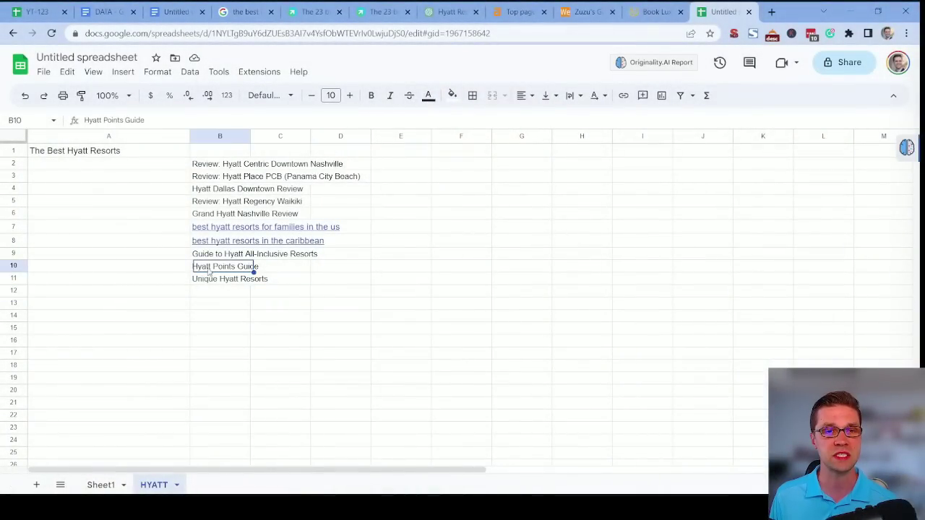
click(14, 266)
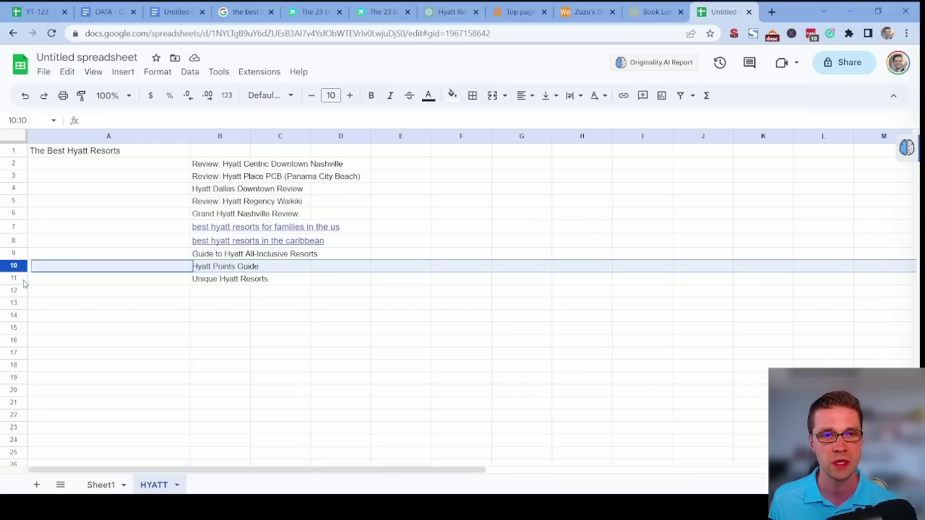
Step: Review the pillar title and ten cluster titles in B2:B11, then switch to the DATA document
drag(220, 165, 225, 282)
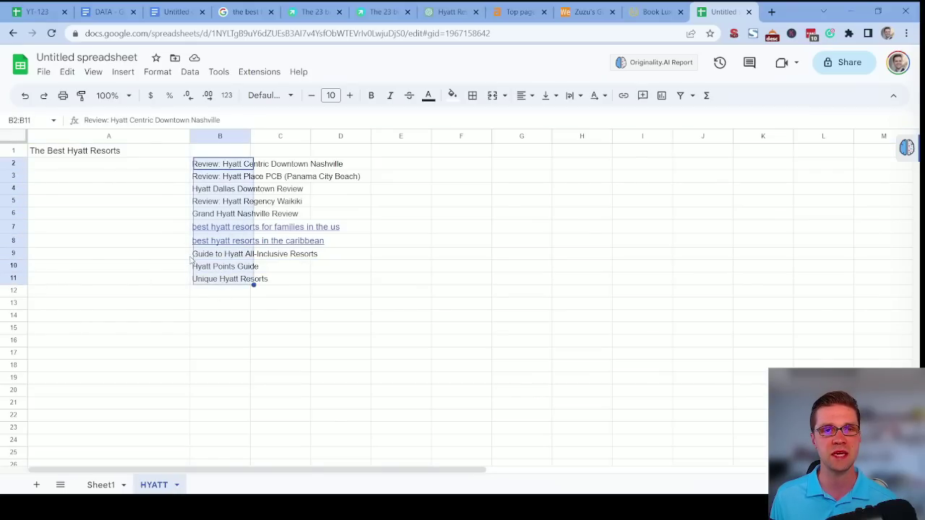
click(90, 154)
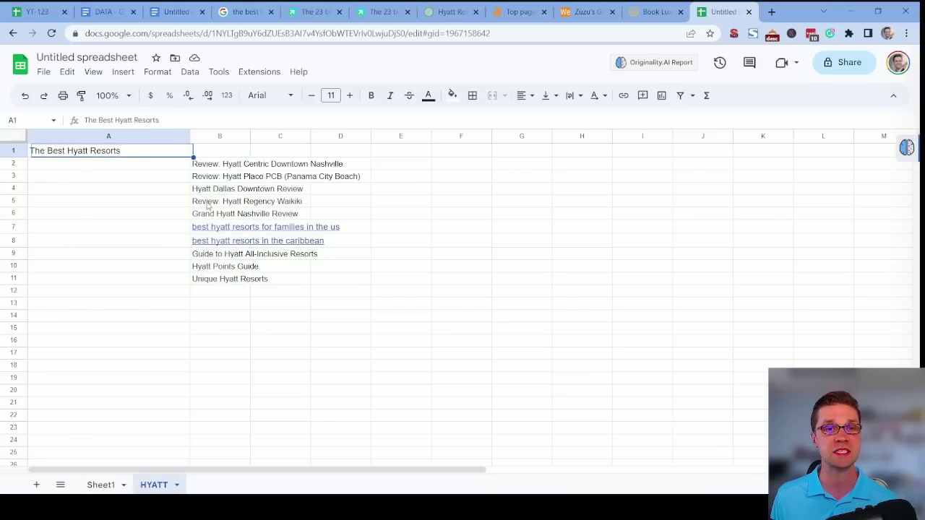
drag(214, 167, 209, 282)
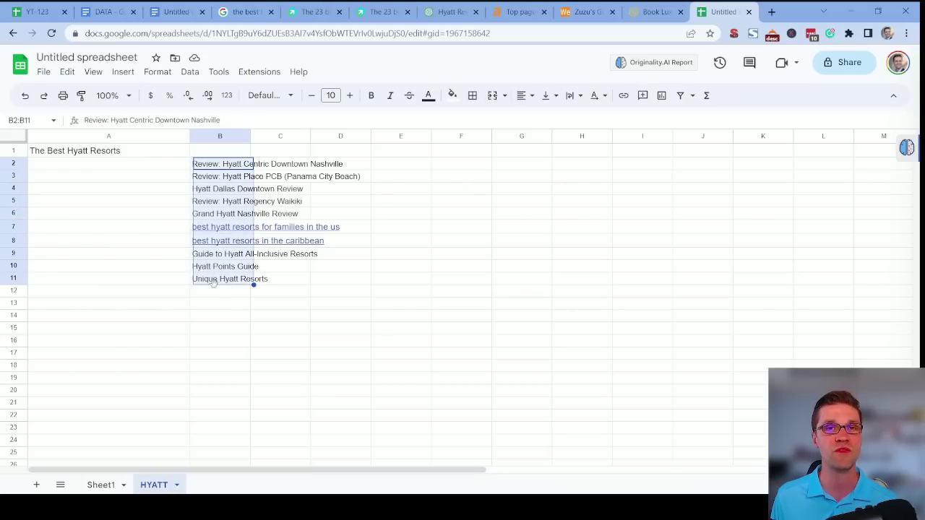
click(210, 169)
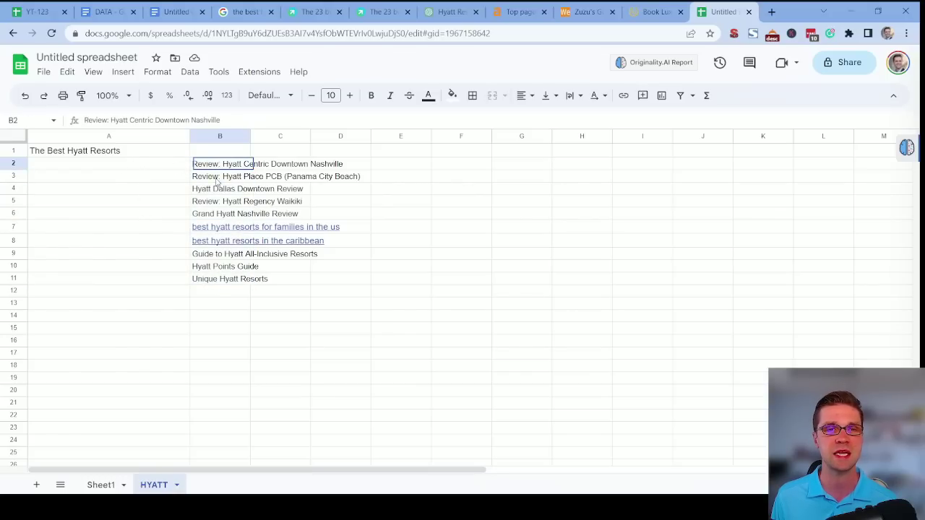
shift+click(216, 181)
click(214, 191)
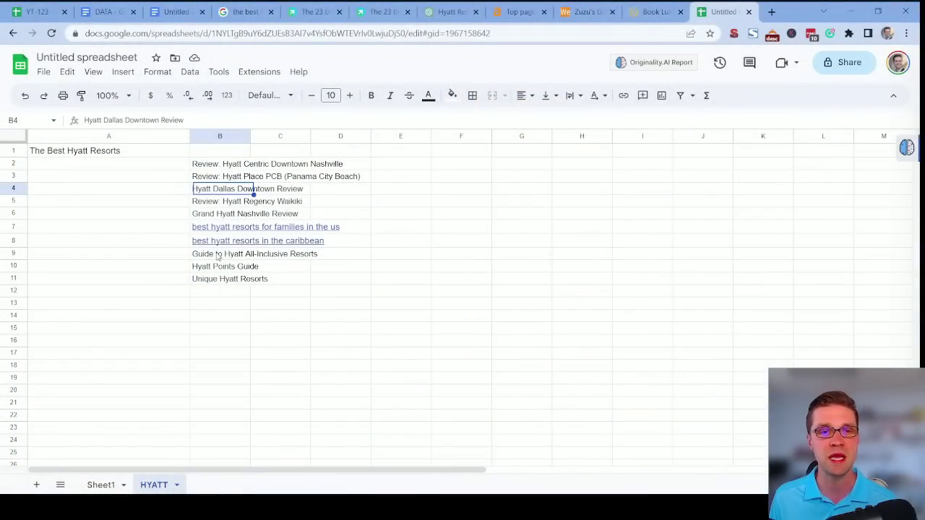
click(218, 255)
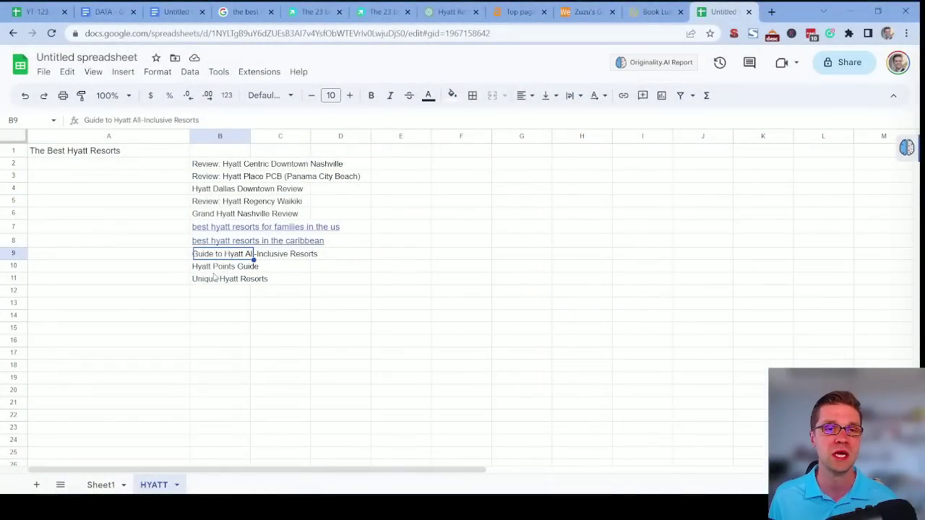
key(Down)
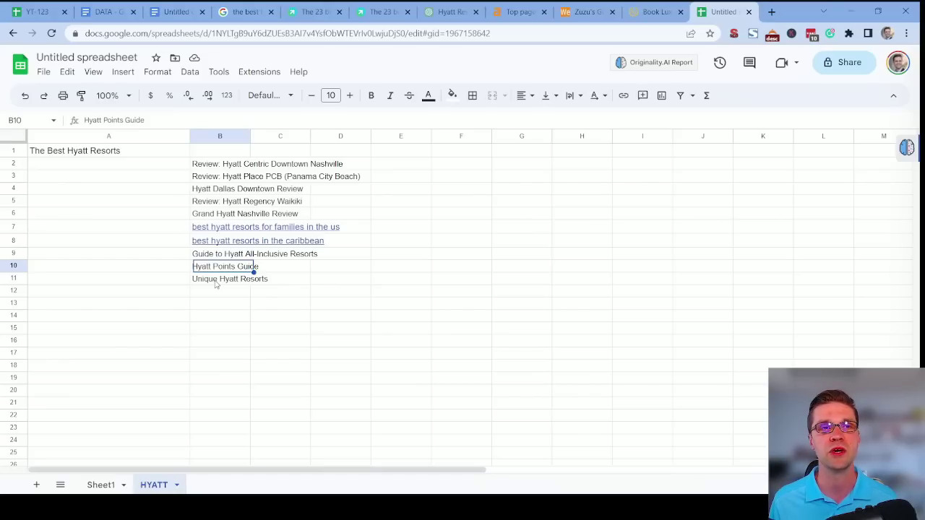
click(54, 7)
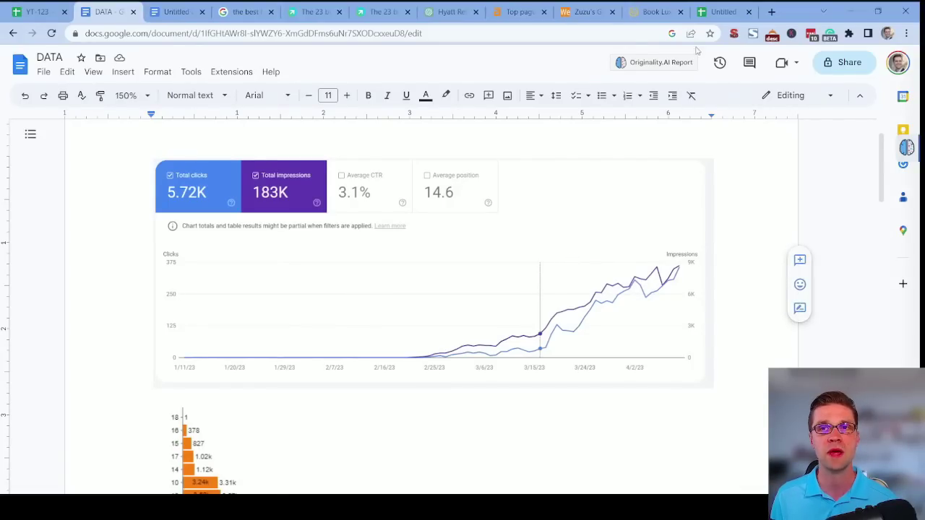
Step: Return to the HYATT sheet and select A1:B13 to show the pillar with its ten cluster titles
click(717, 10)
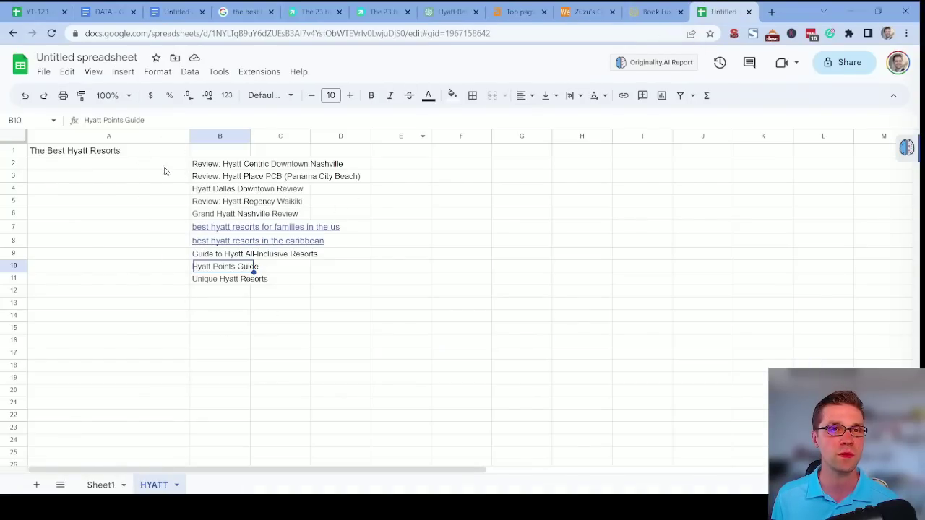
click(344, 282)
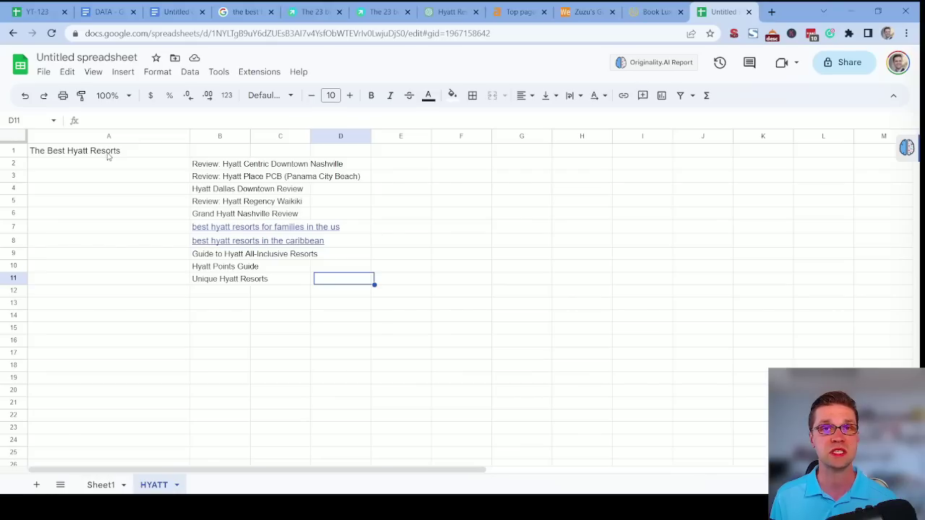
drag(109, 152, 243, 297)
click(238, 292)
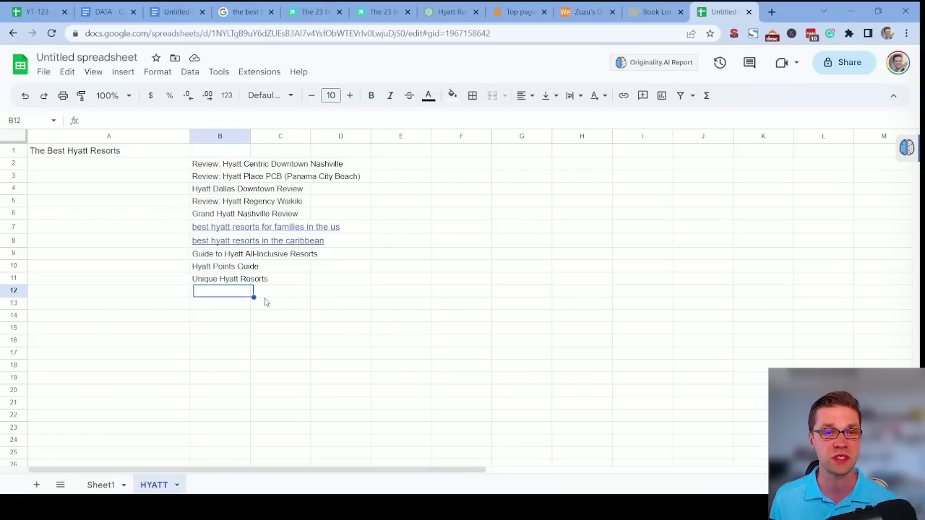